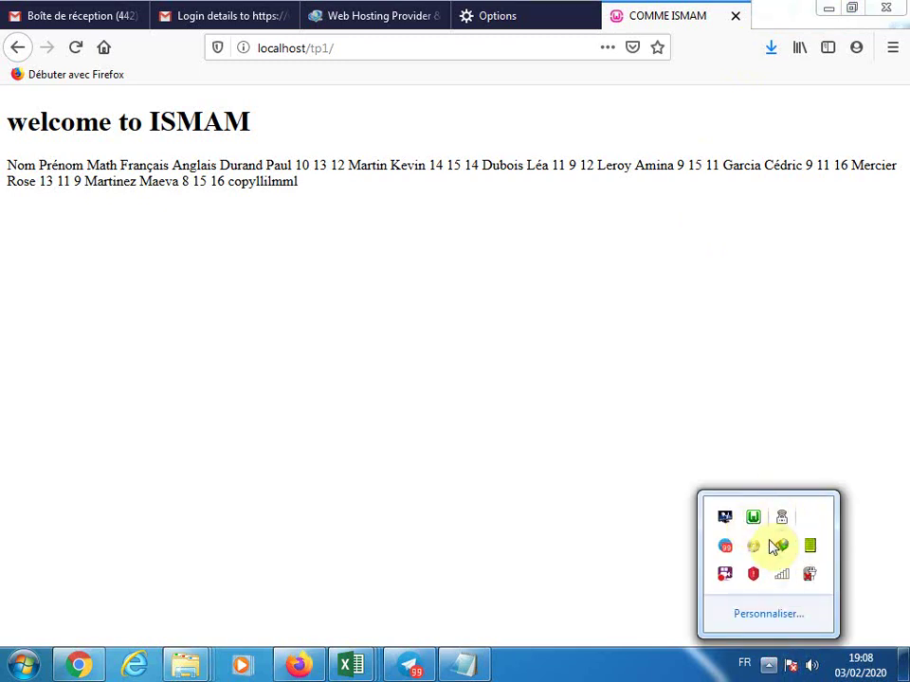
double_click(780, 546)
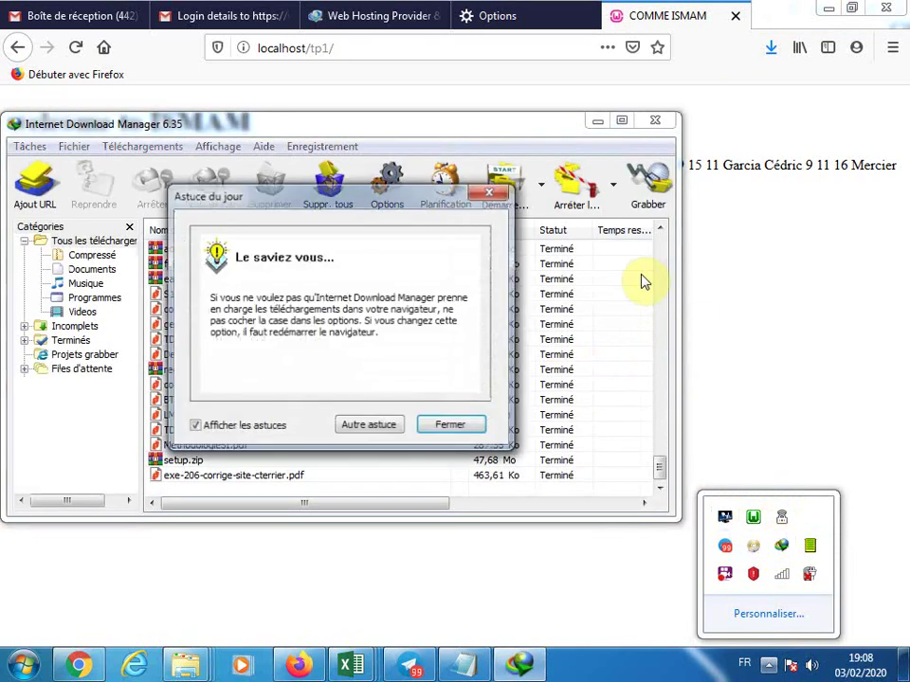
click(495, 193)
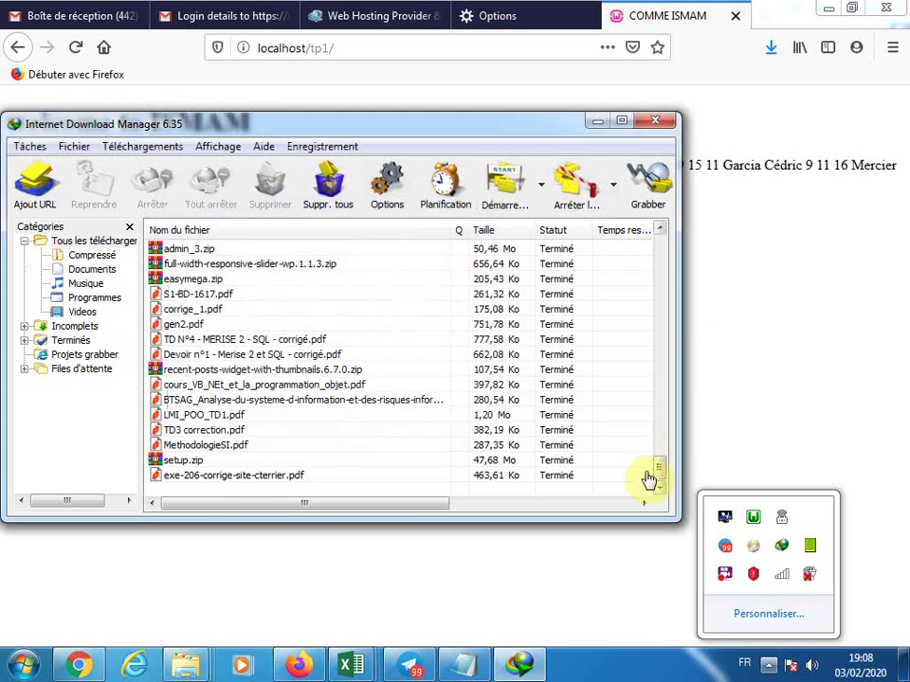
drag(660, 474, 674, 347)
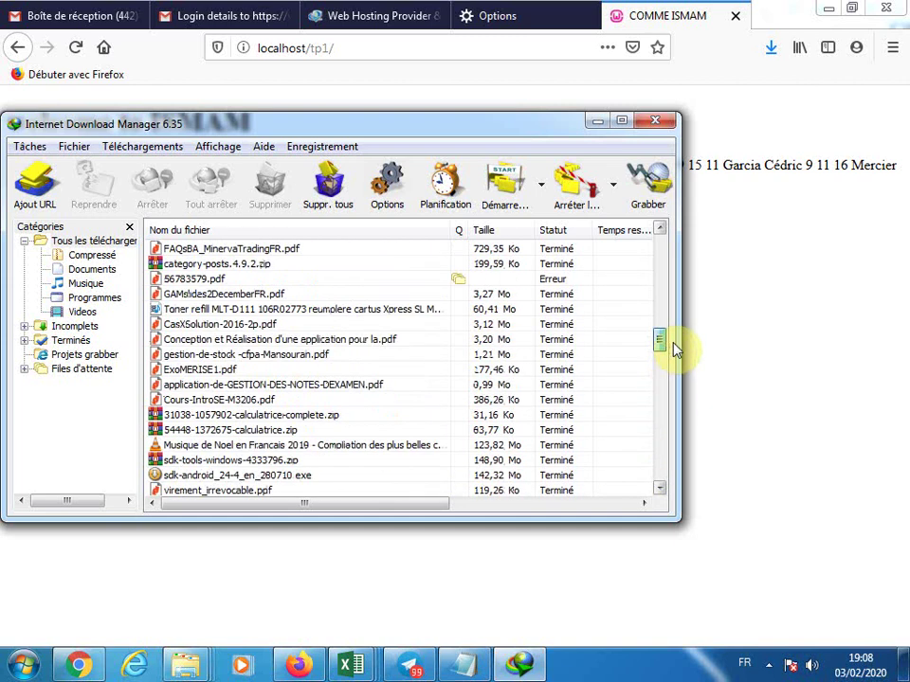
click(660, 120)
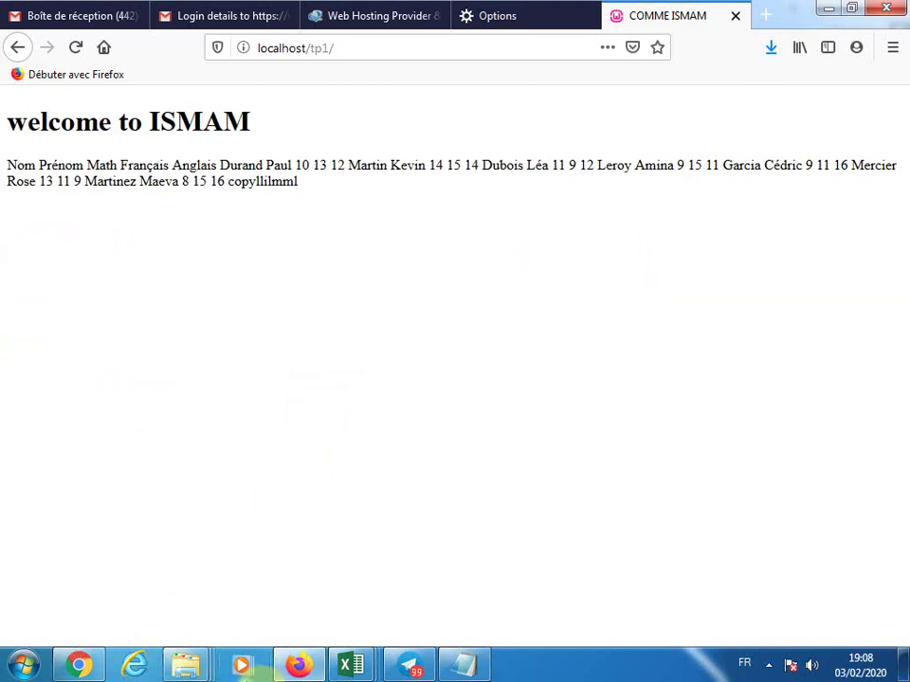
click(24, 666)
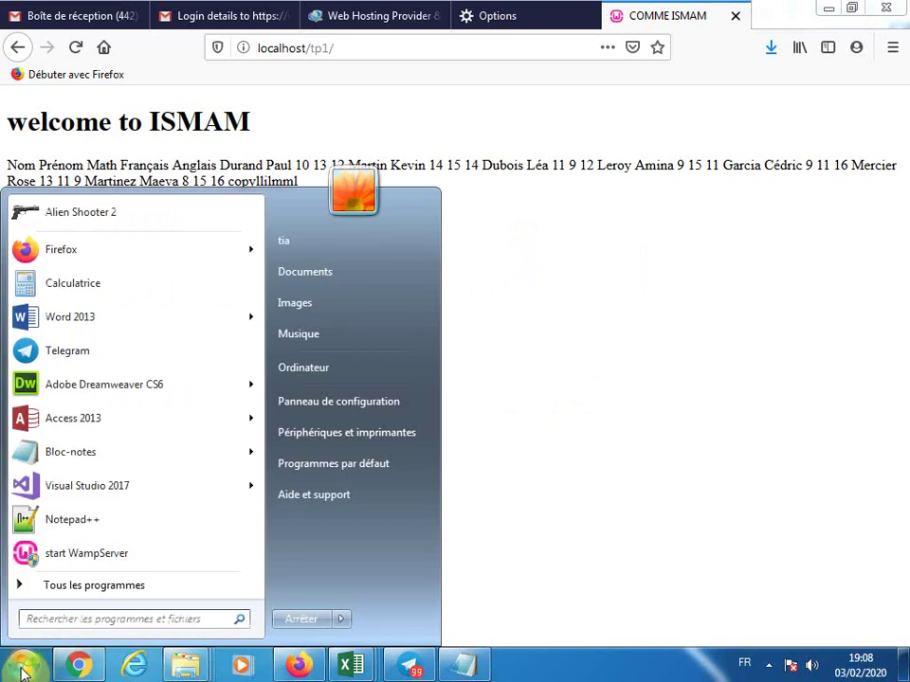
click(768, 666)
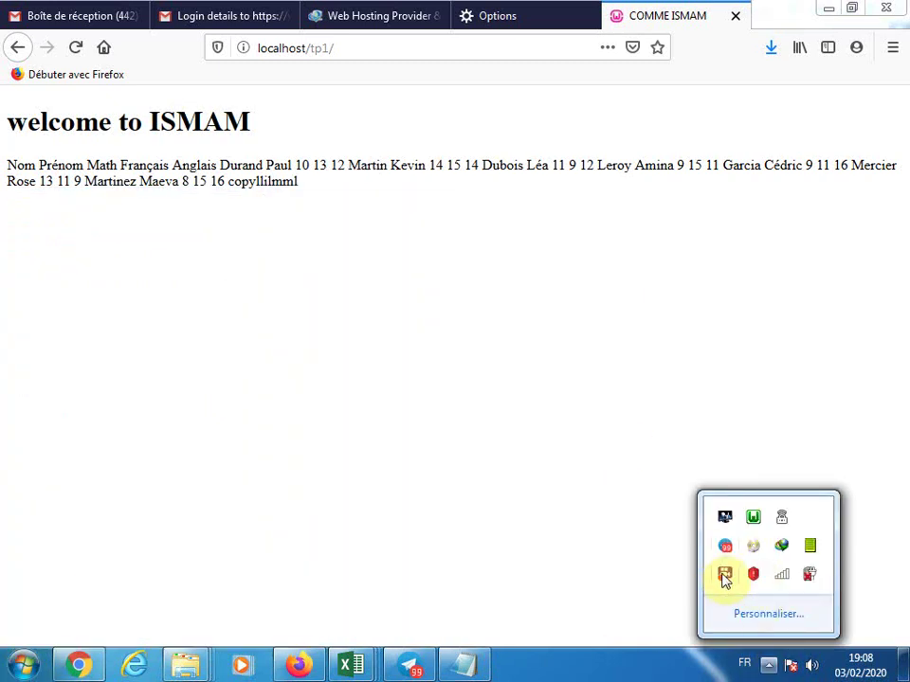
right_click(724, 580)
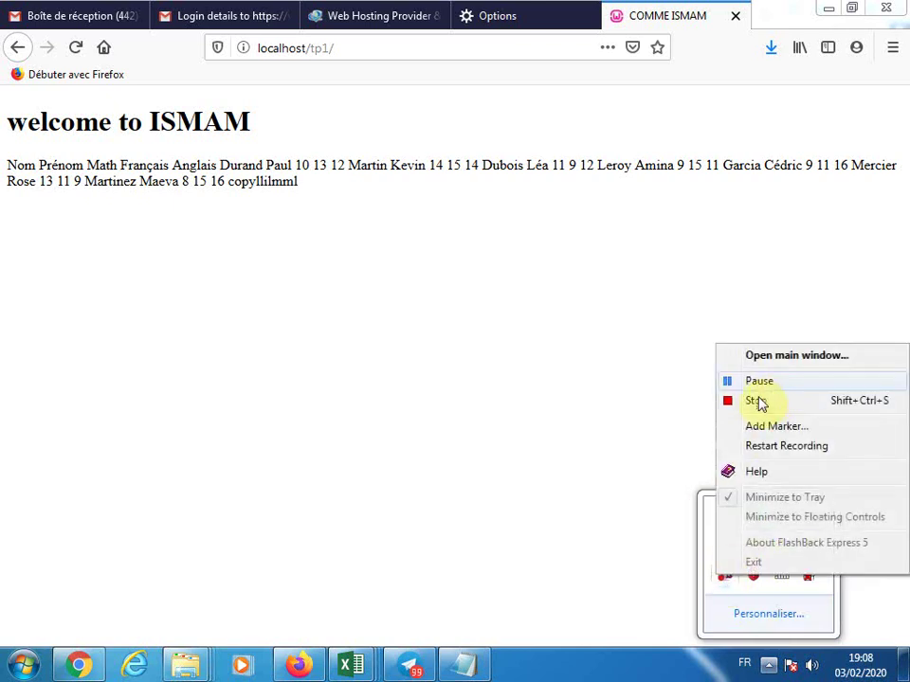
click(755, 382)
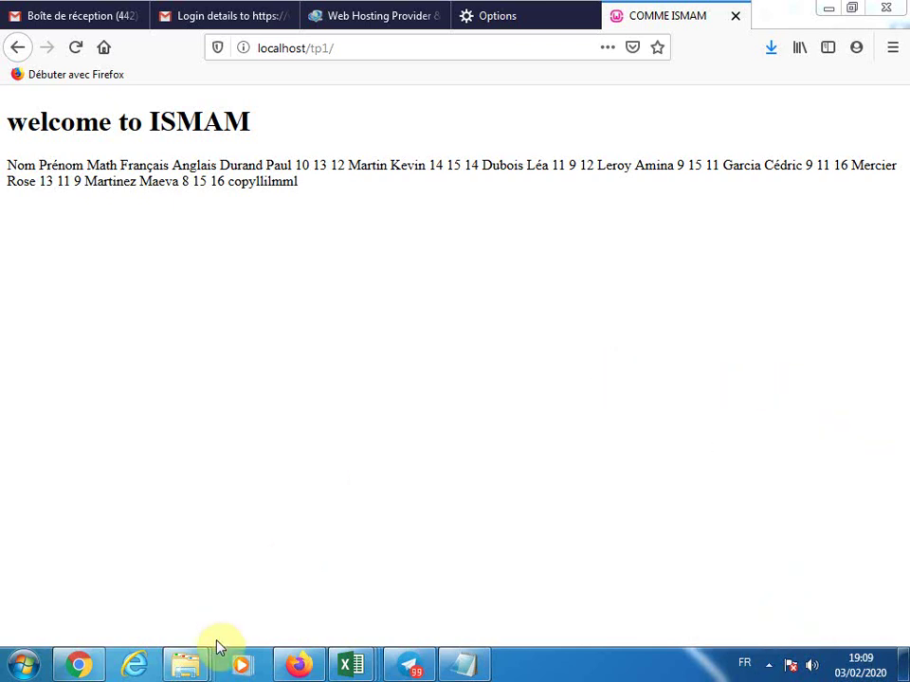
Go from the Téléchargements window to the C:\wamp\www folder
mouse_move(195, 668)
click(436, 599)
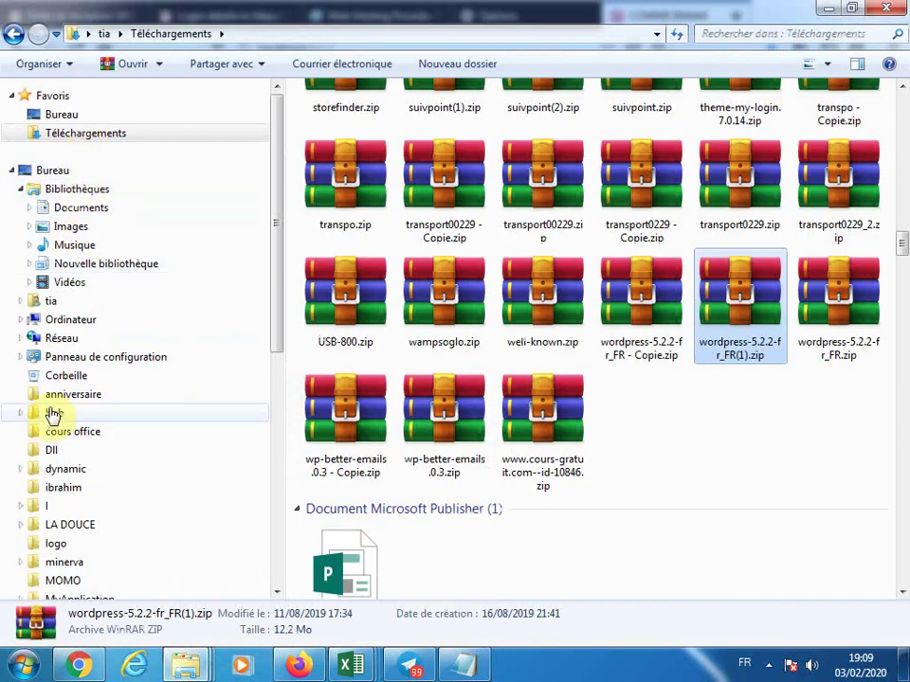
click(57, 321)
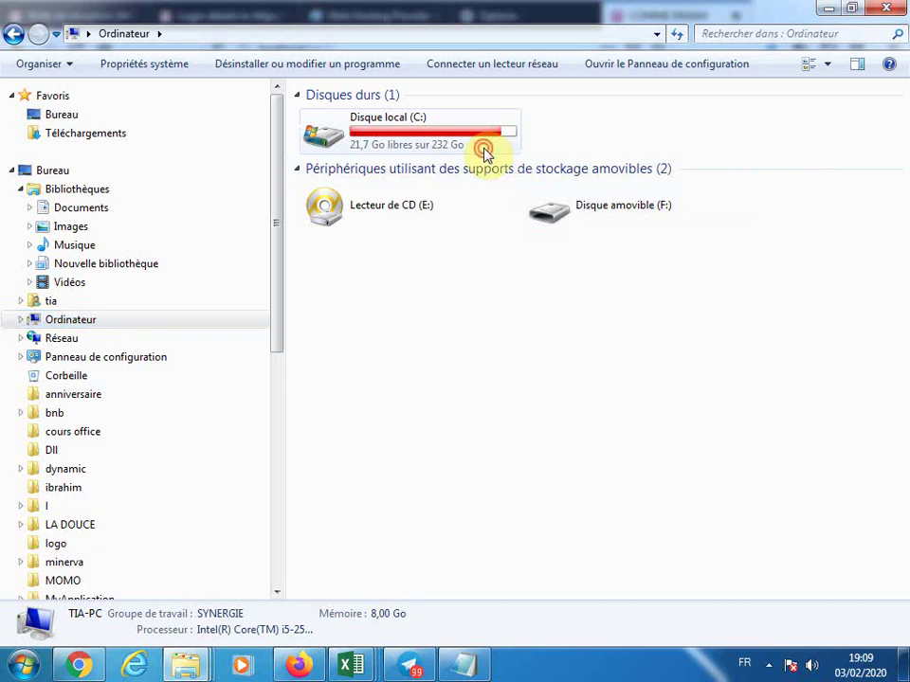
double_click(485, 152)
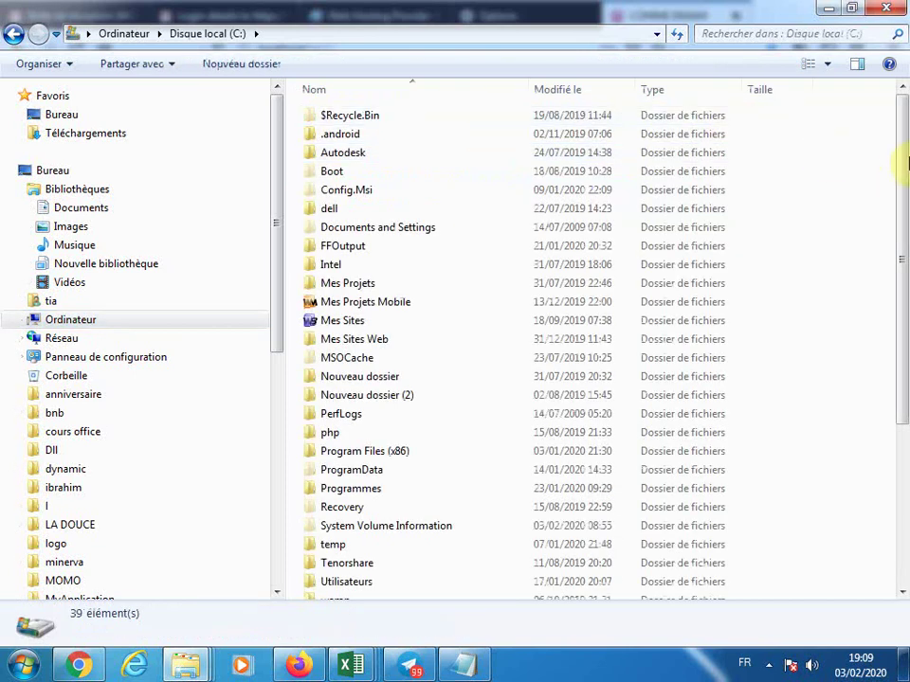
drag(899, 158, 900, 275)
scroll(325, 399, down, 1)
click(328, 434)
double_click(329, 432)
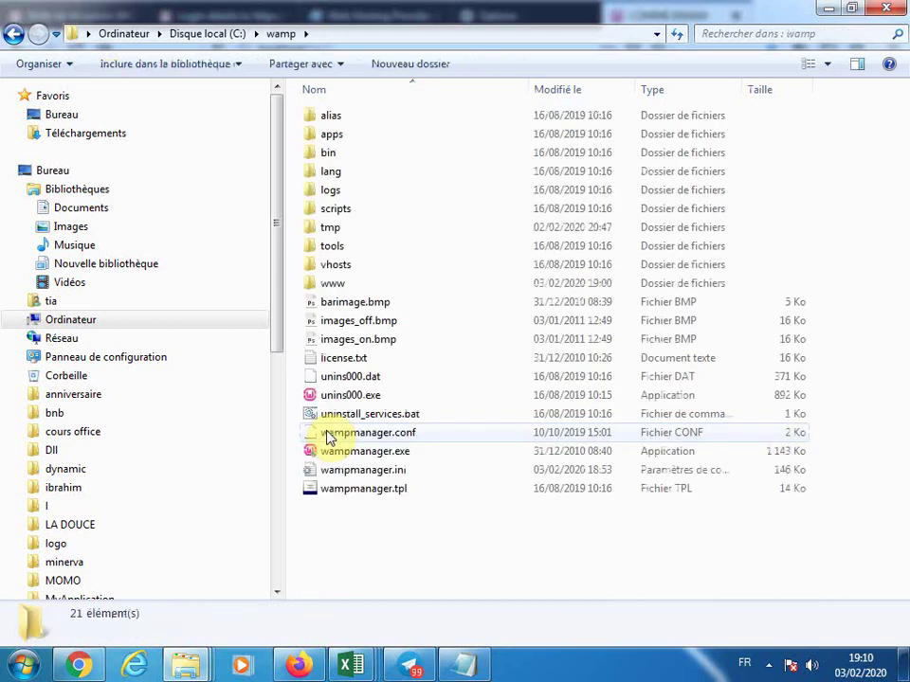
double_click(333, 284)
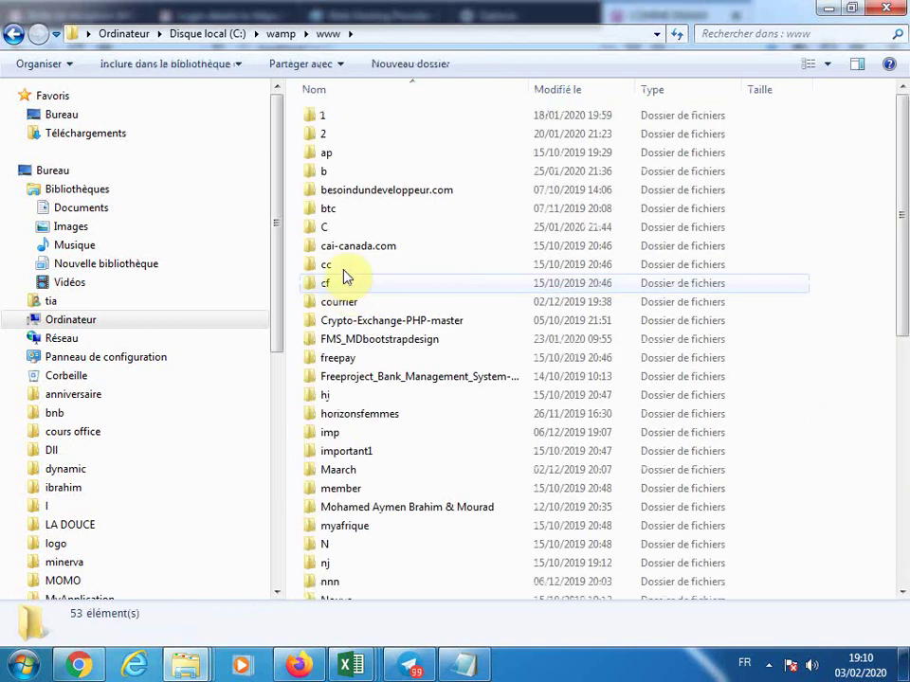
Paste wordpress-5.2.2-fr_FR(1).zip into www and select the old wordpress folder
right_click(848, 275)
click(669, 393)
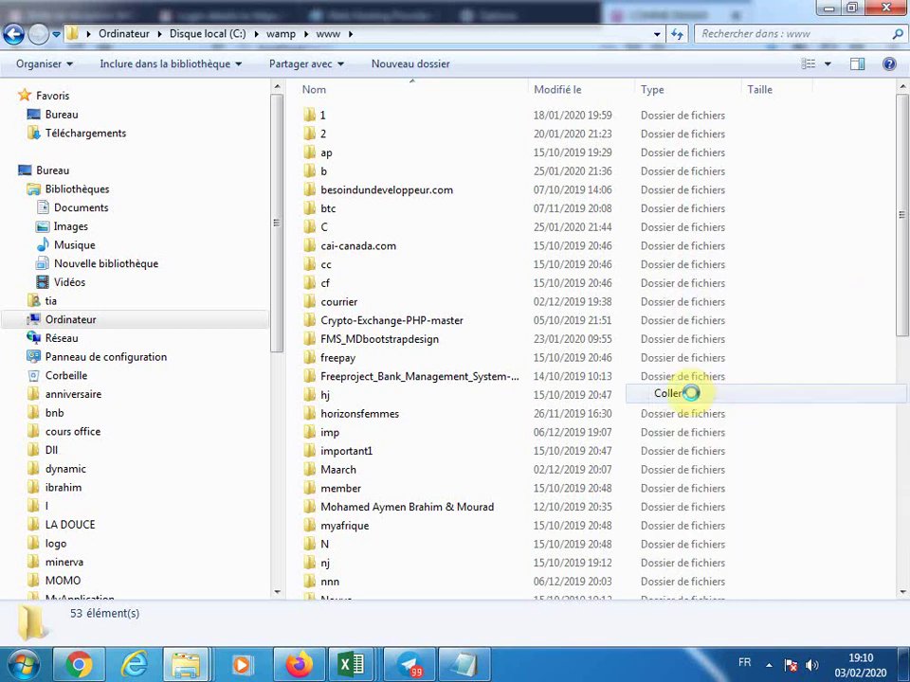
scroll(899, 416, up, 8)
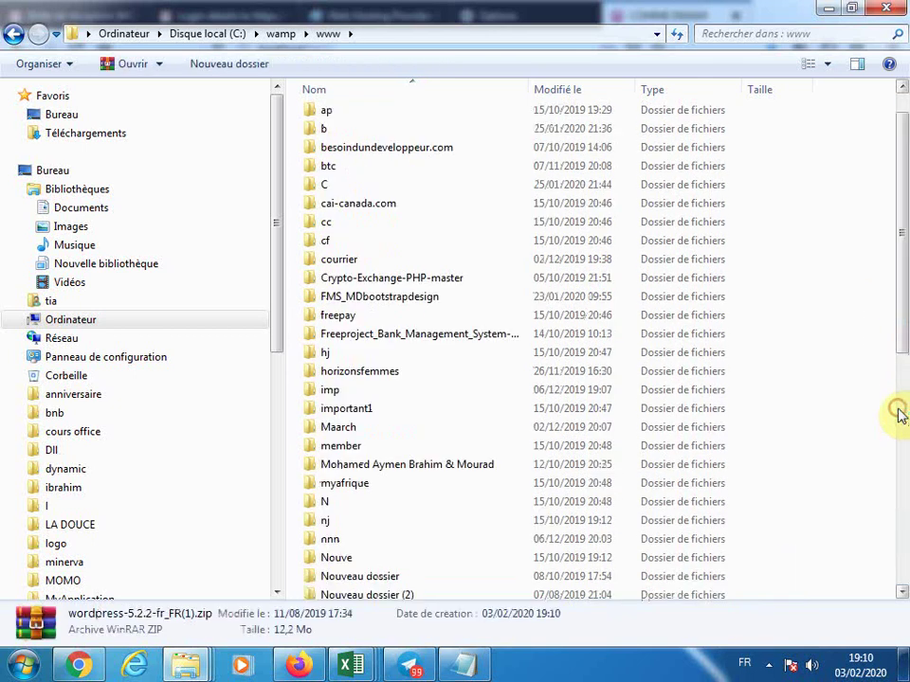
drag(902, 322, 894, 604)
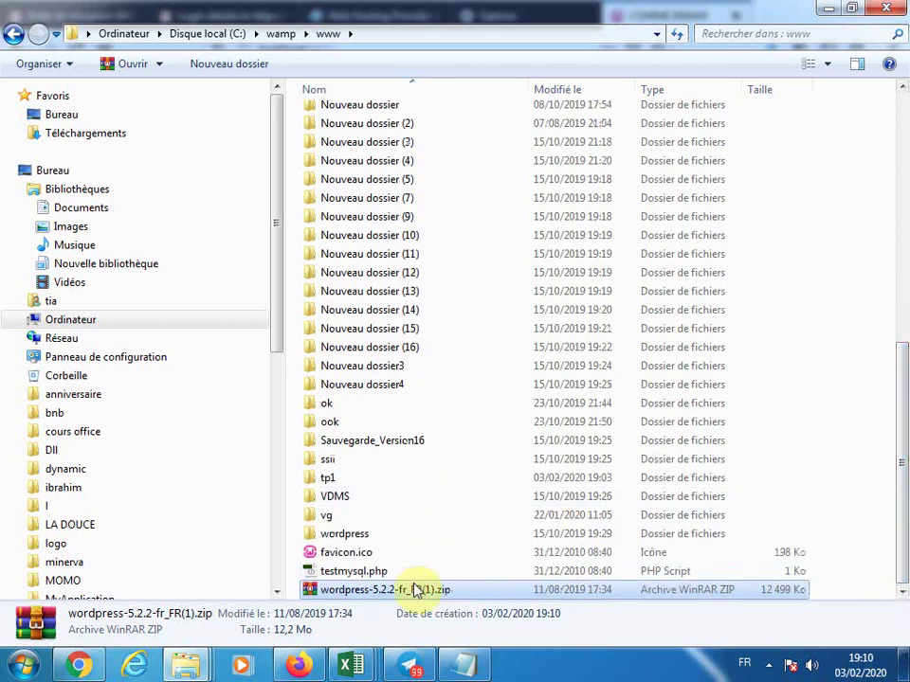
click(336, 536)
Delete the old wordpress folder from www, confirming with Oui
right_click(336, 535)
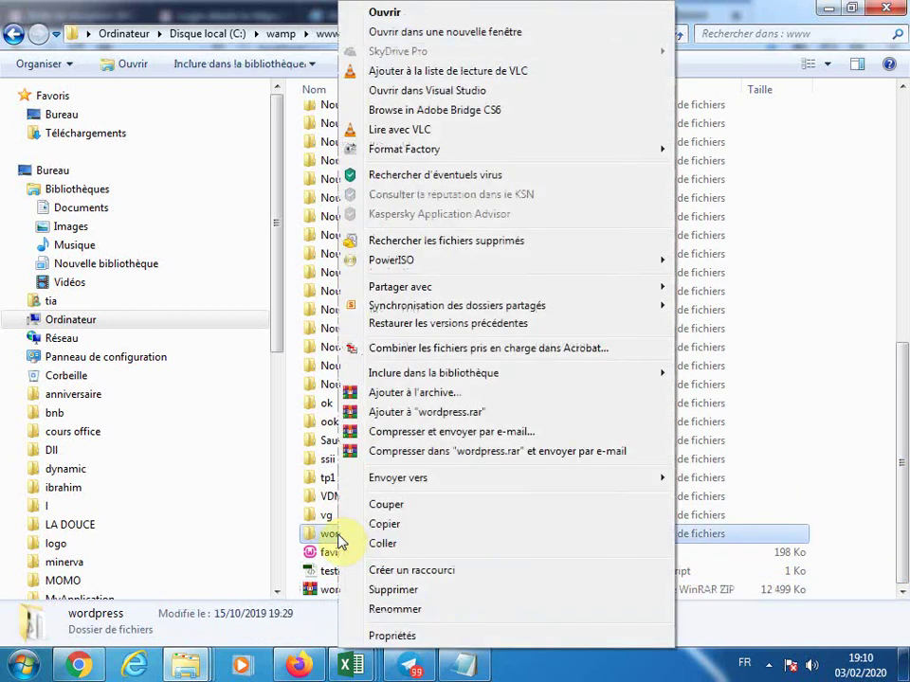
click(412, 591)
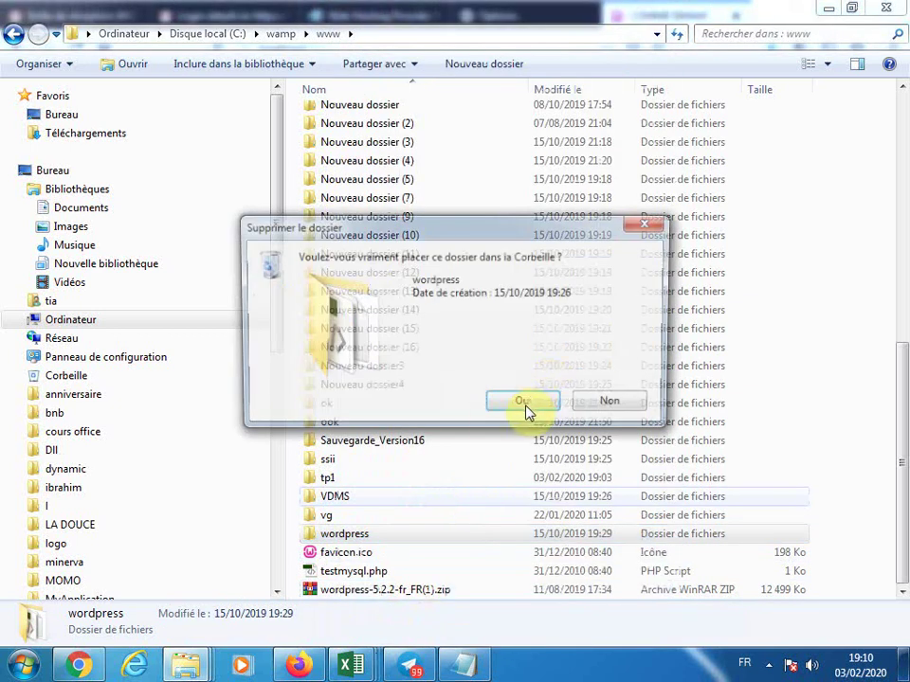
click(526, 408)
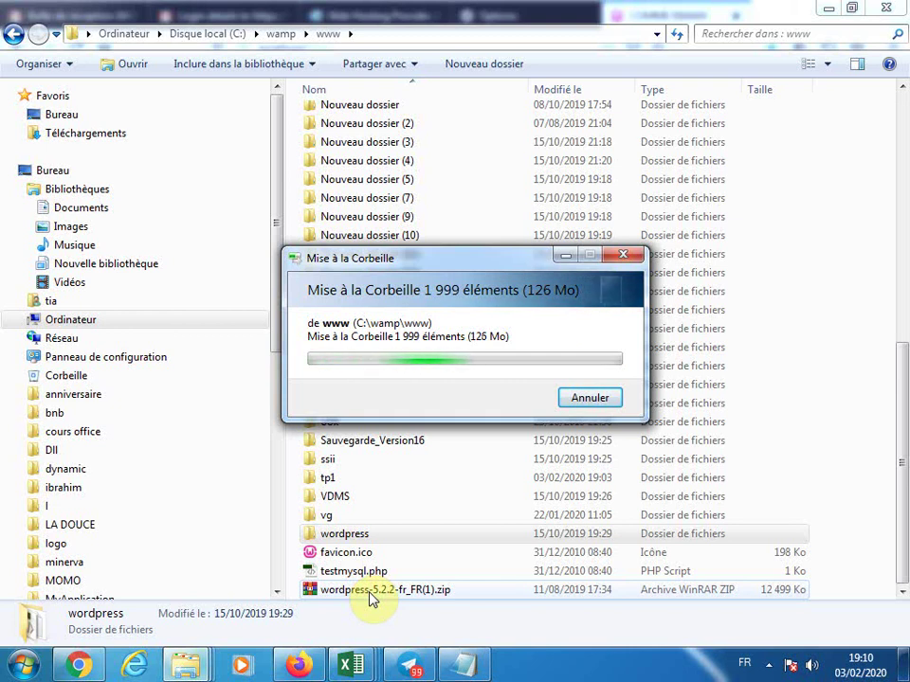
Select the wordpress zip archive, leaving its name unchanged
click(374, 590)
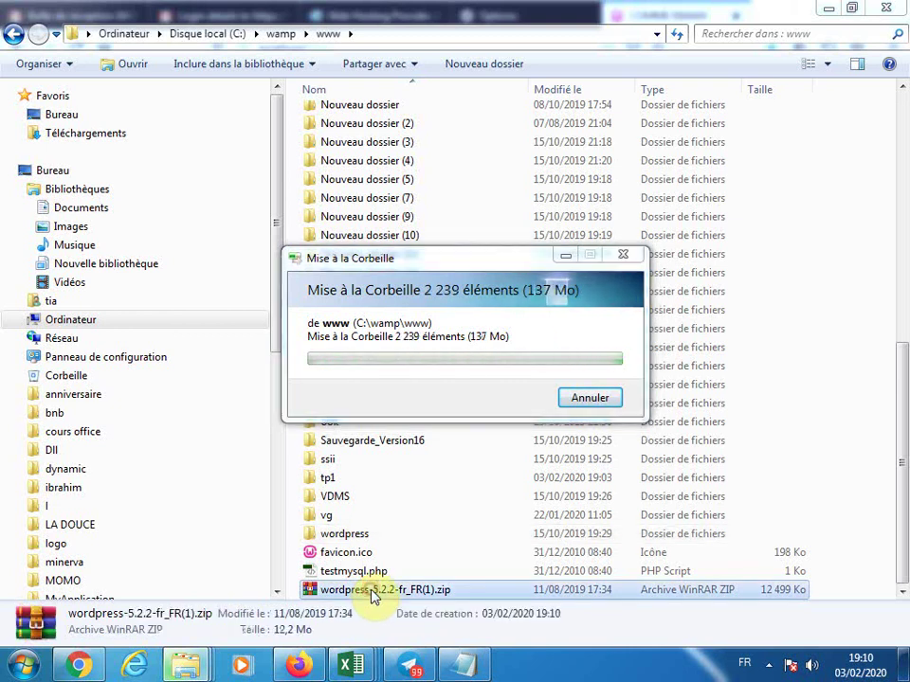
click(362, 588)
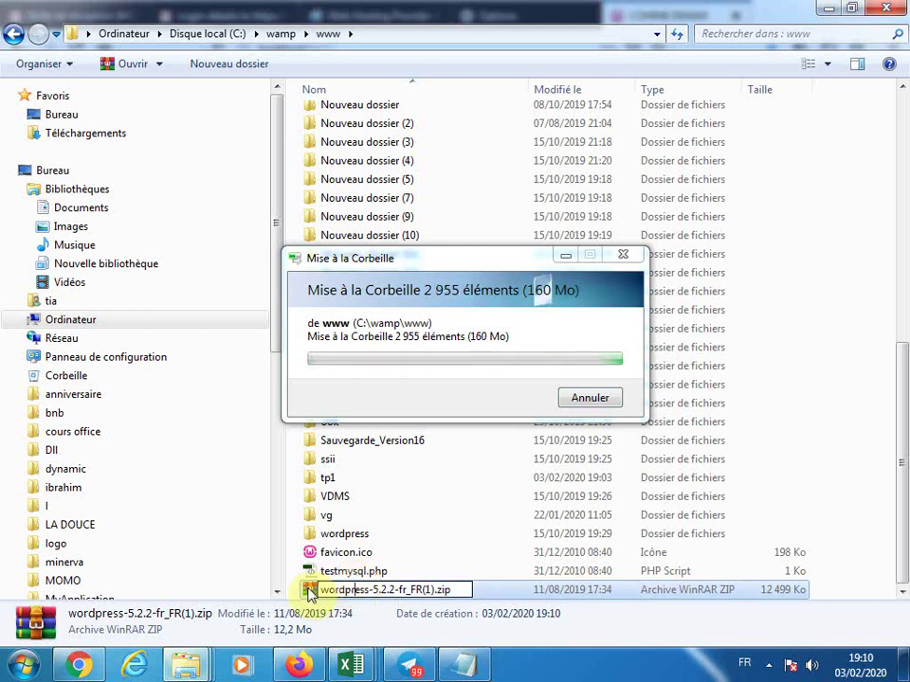
click(308, 590)
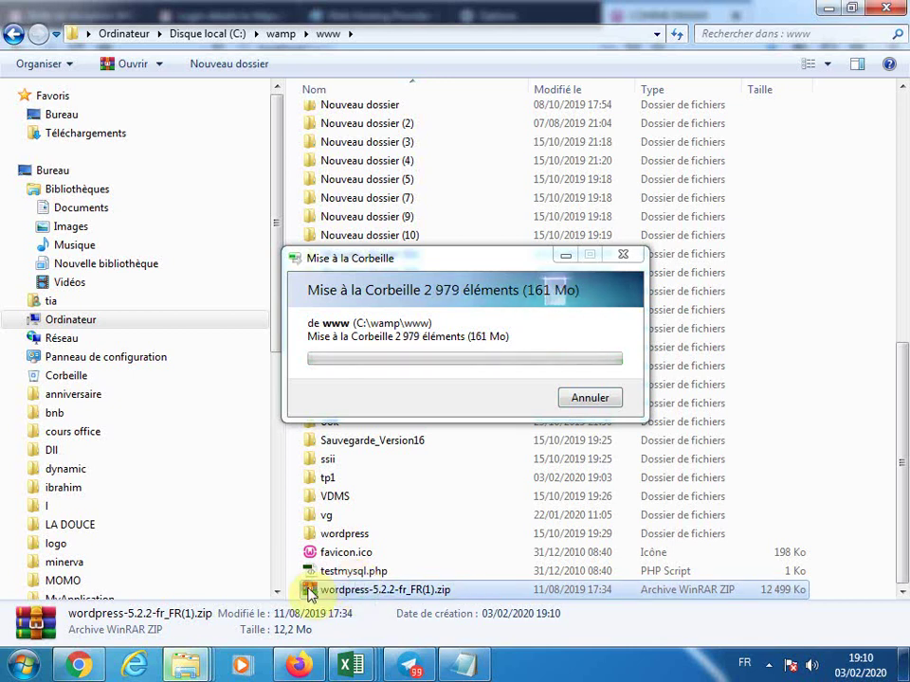
click(360, 590)
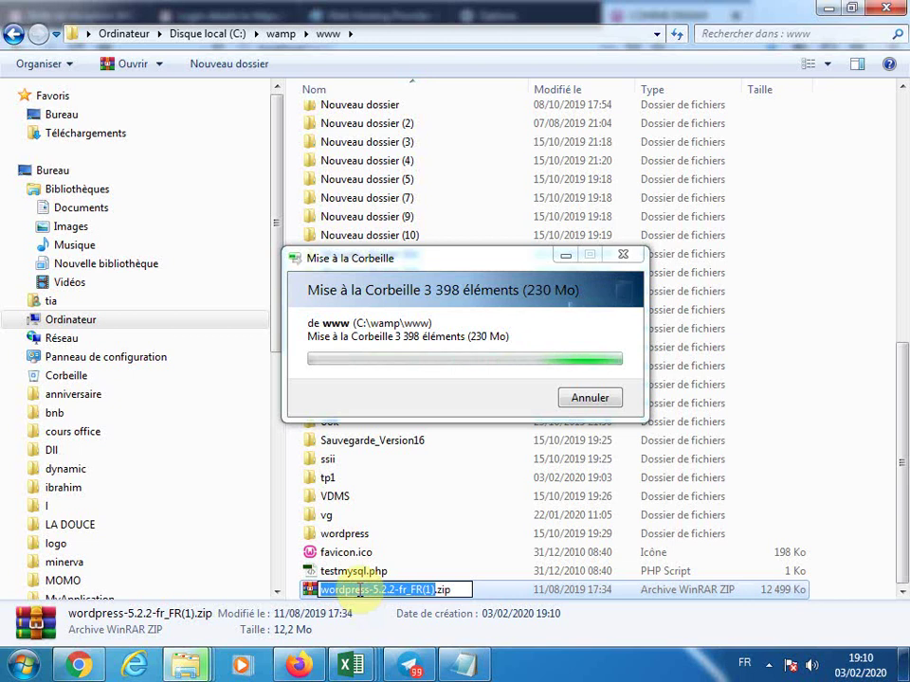
click(547, 560)
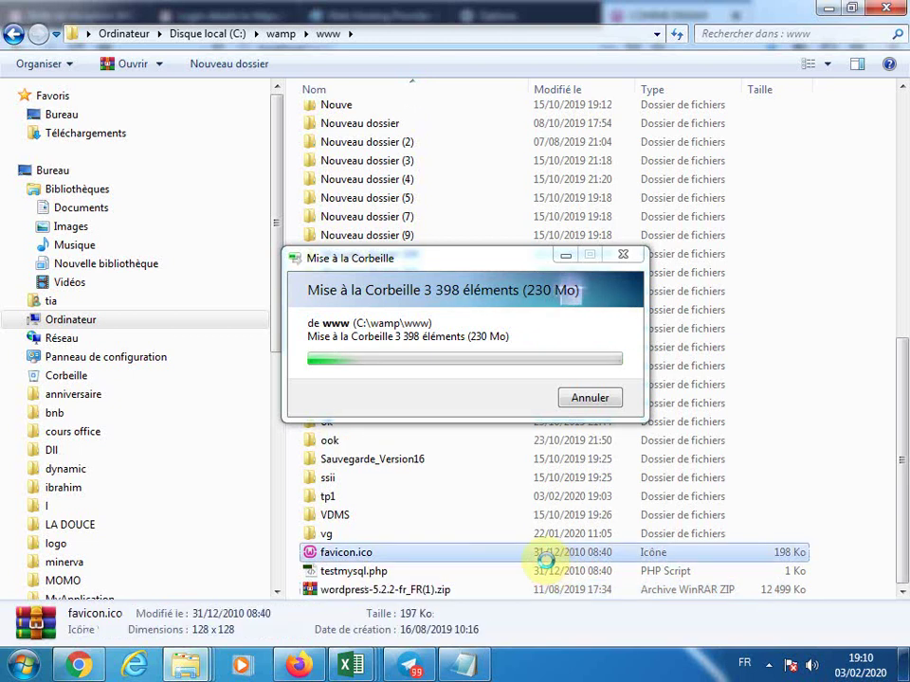
click(368, 591)
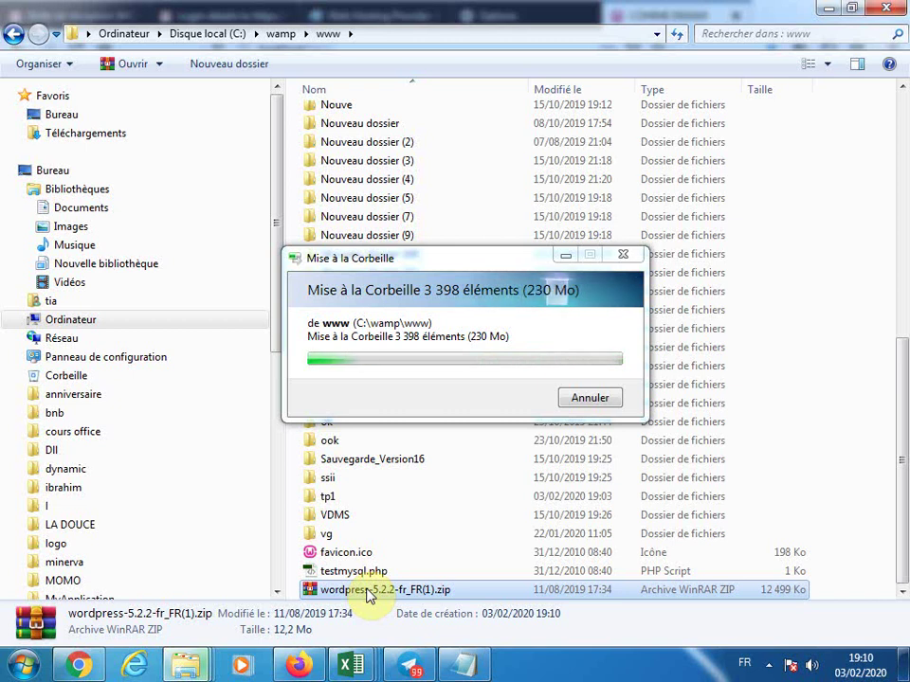
Extract the wordpress zip into www and select the new wordpress folder
right_click(367, 591)
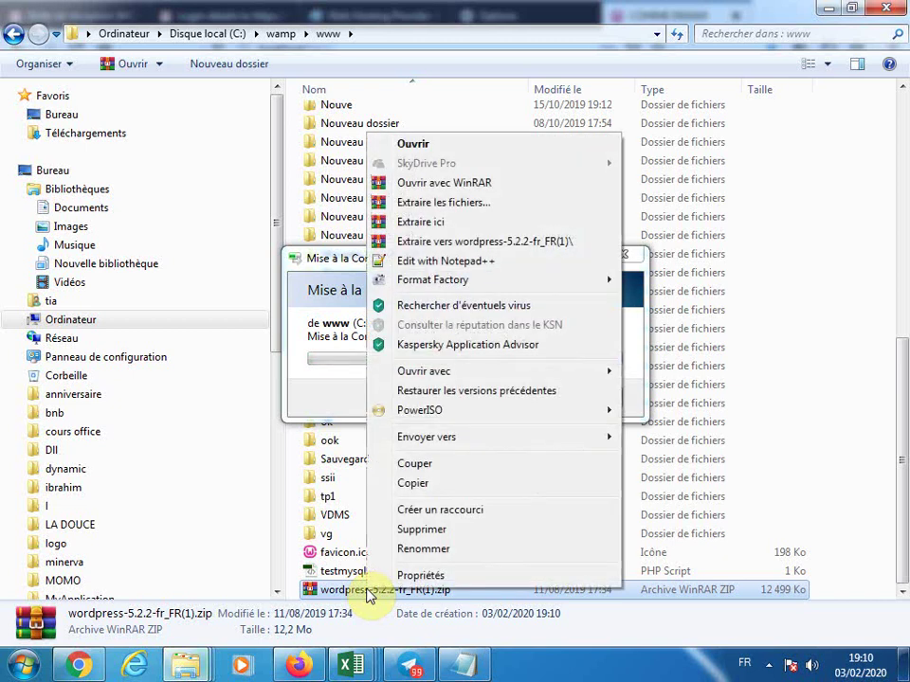
click(441, 226)
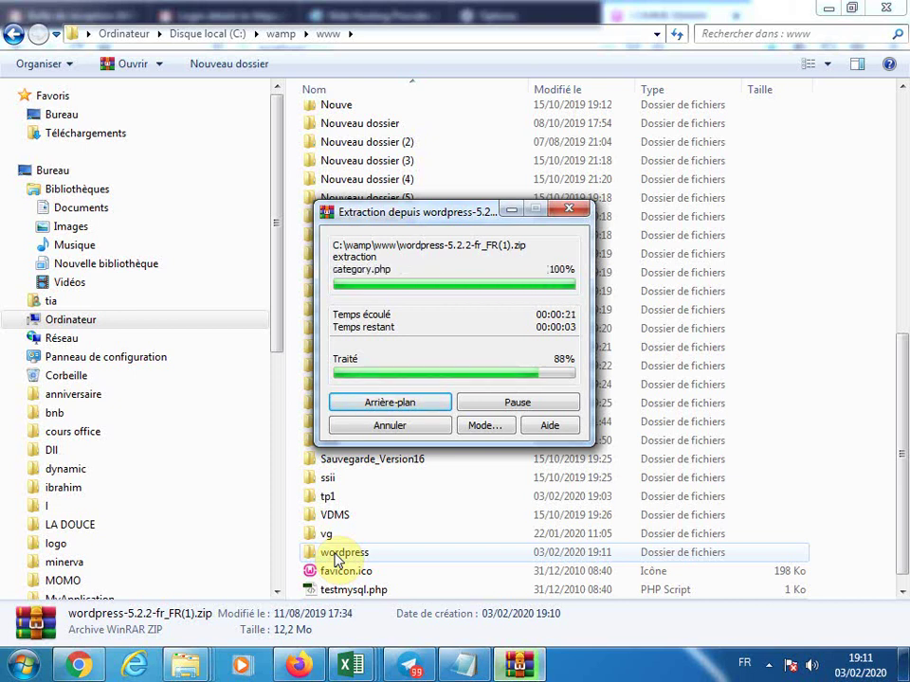
click(336, 559)
Rename the extracted wordpress folder to tp2
right_click(336, 559)
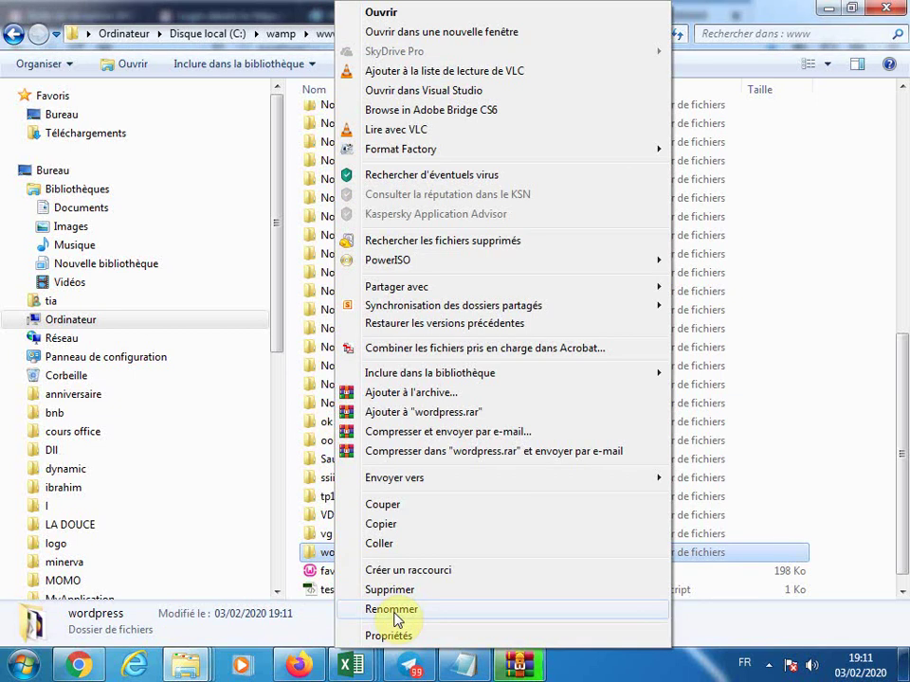
click(392, 609)
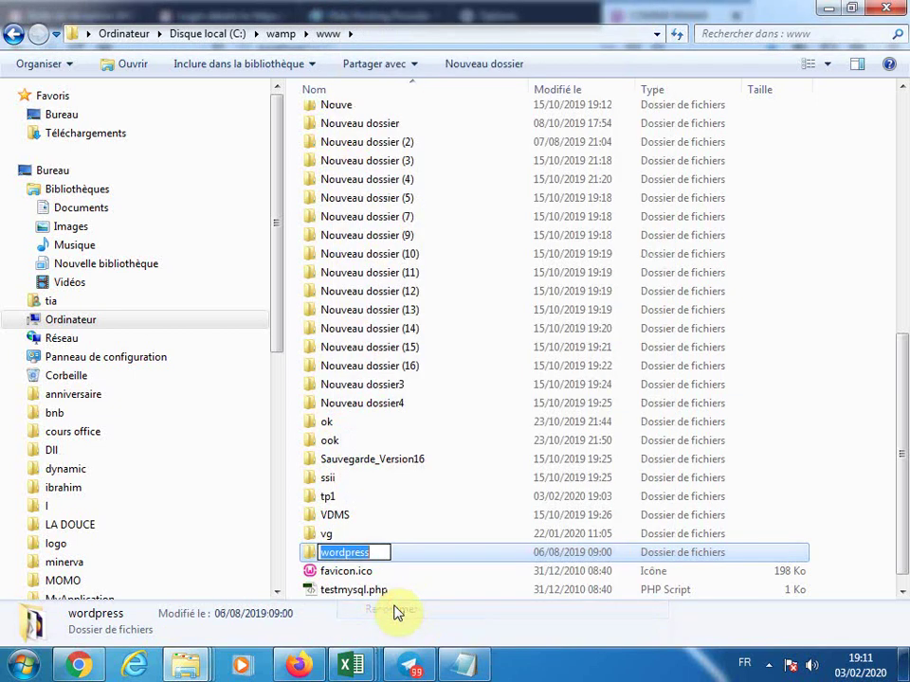
text(t)
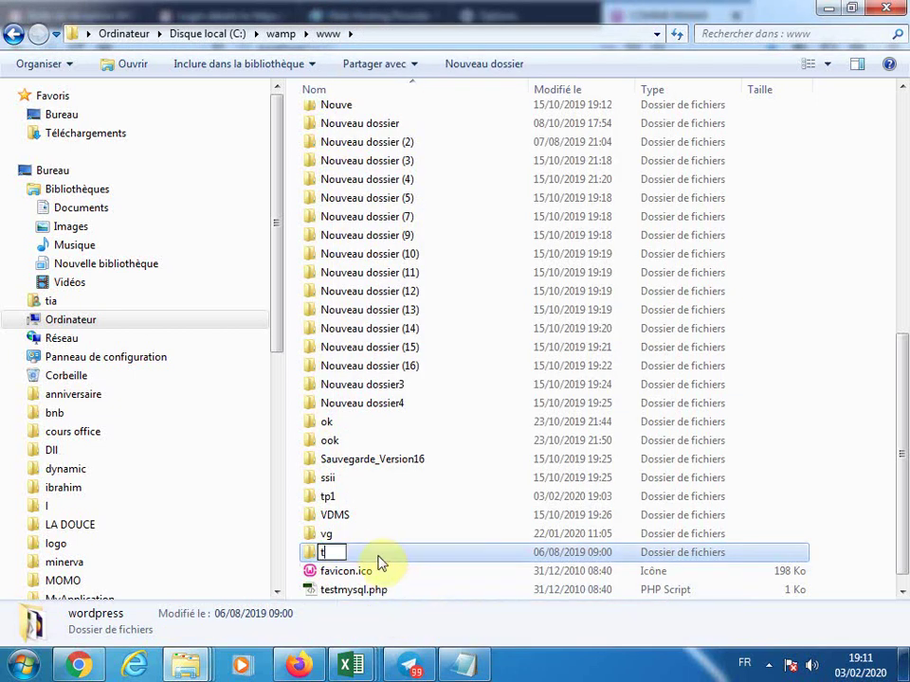
text(p2)
click(400, 531)
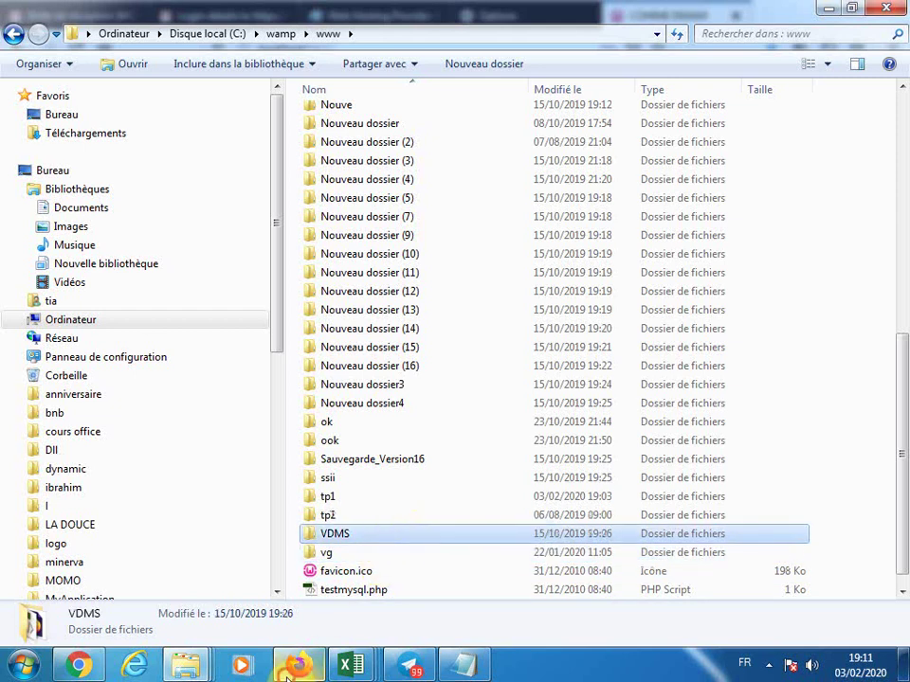
click(291, 668)
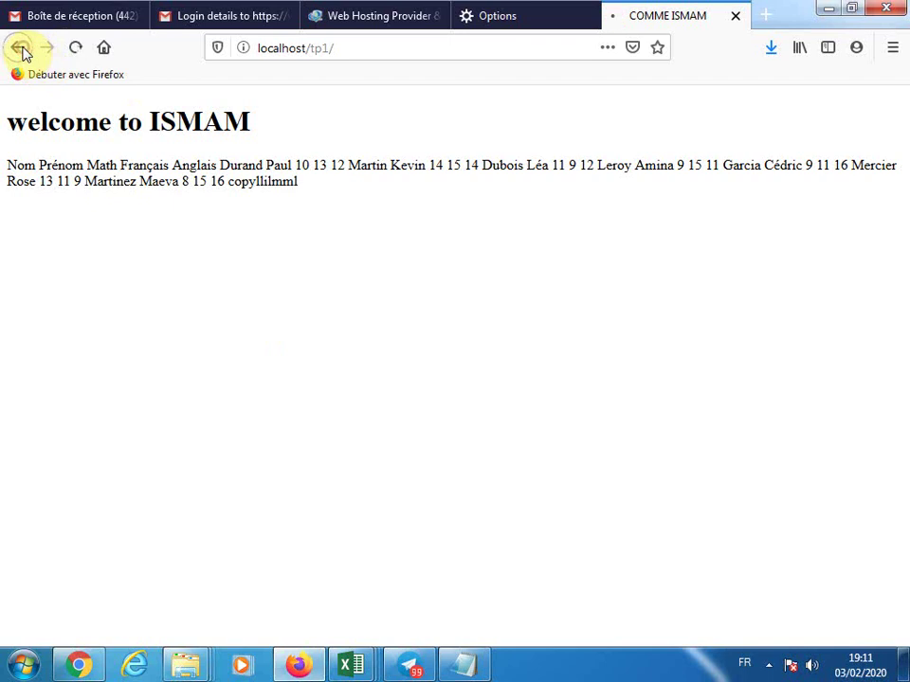
Reload the localhost index and open tp2, which reports PHP 5.5.12 is too old
click(20, 49)
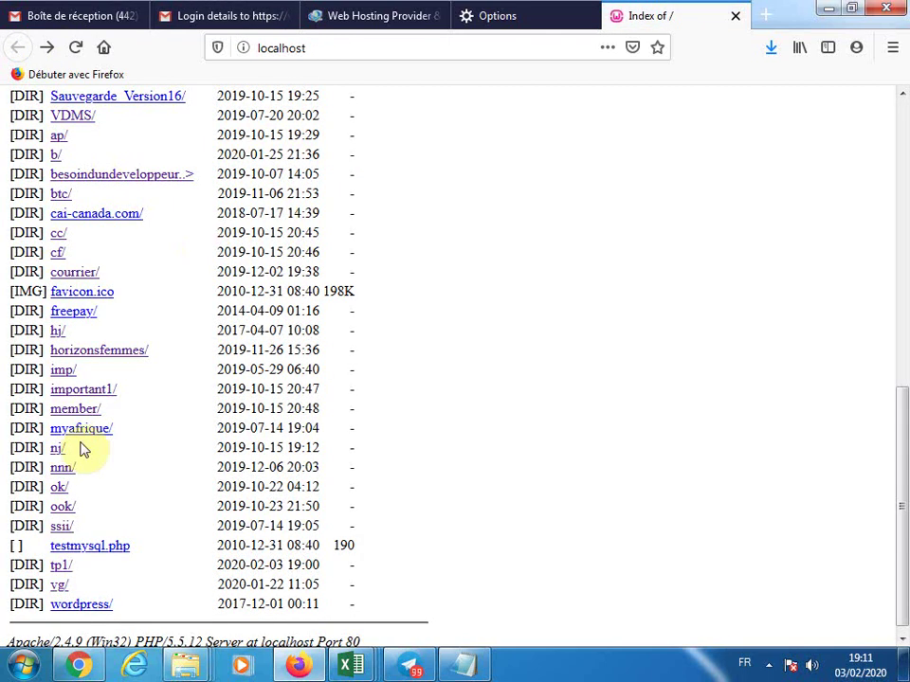
click(78, 54)
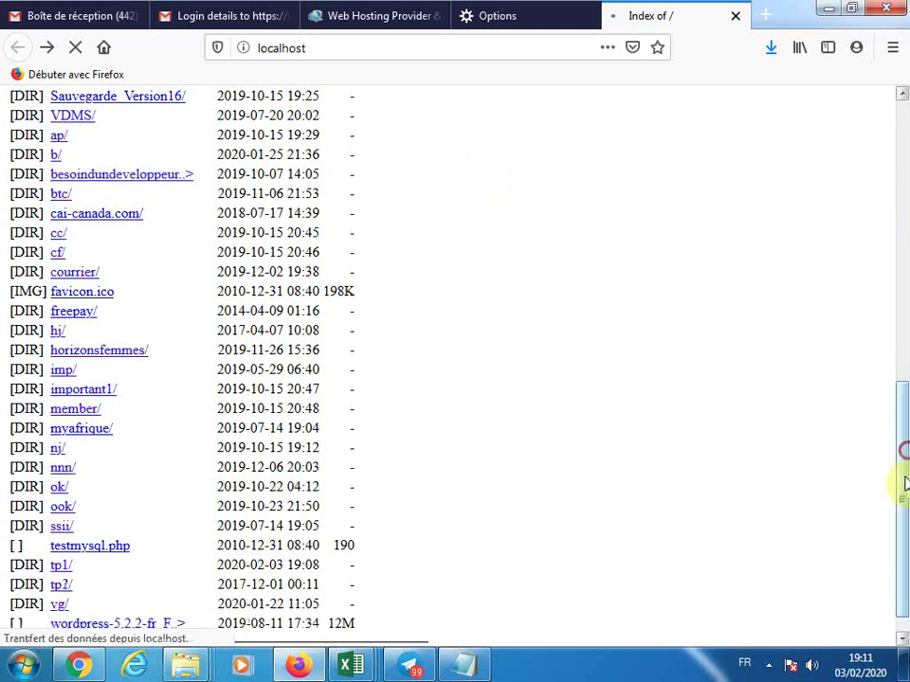
drag(905, 464, 904, 508)
click(60, 559)
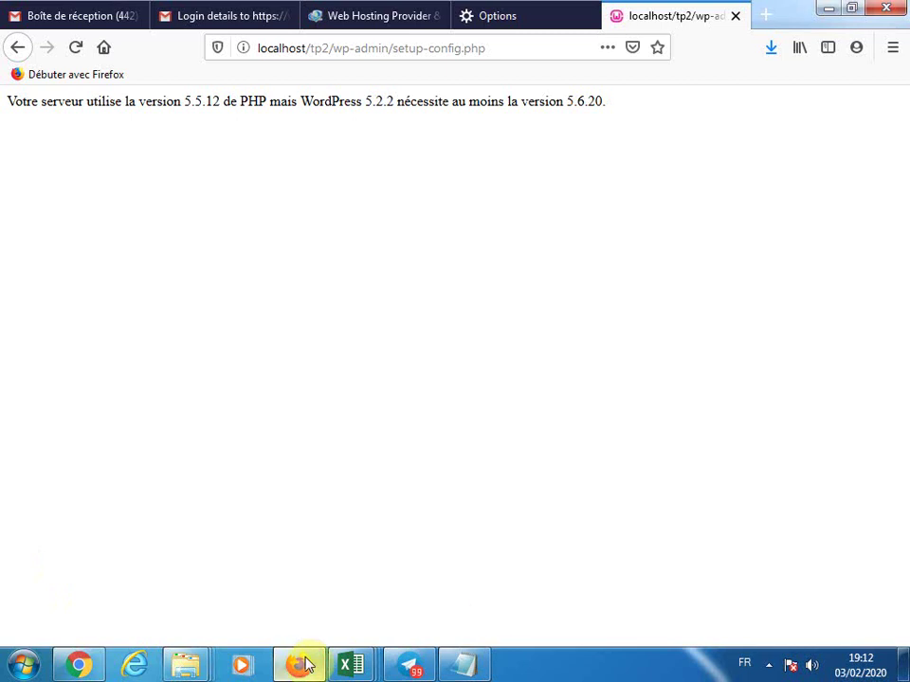
click(768, 666)
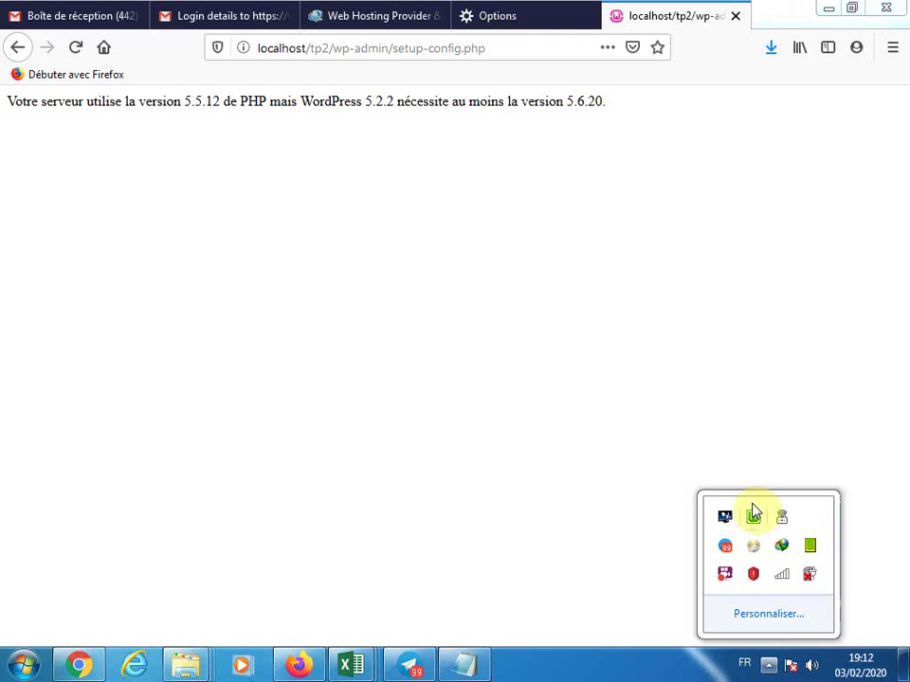
Change the PHP version through the WampServer tray menu to clear the version error
right_click(751, 515)
click(753, 309)
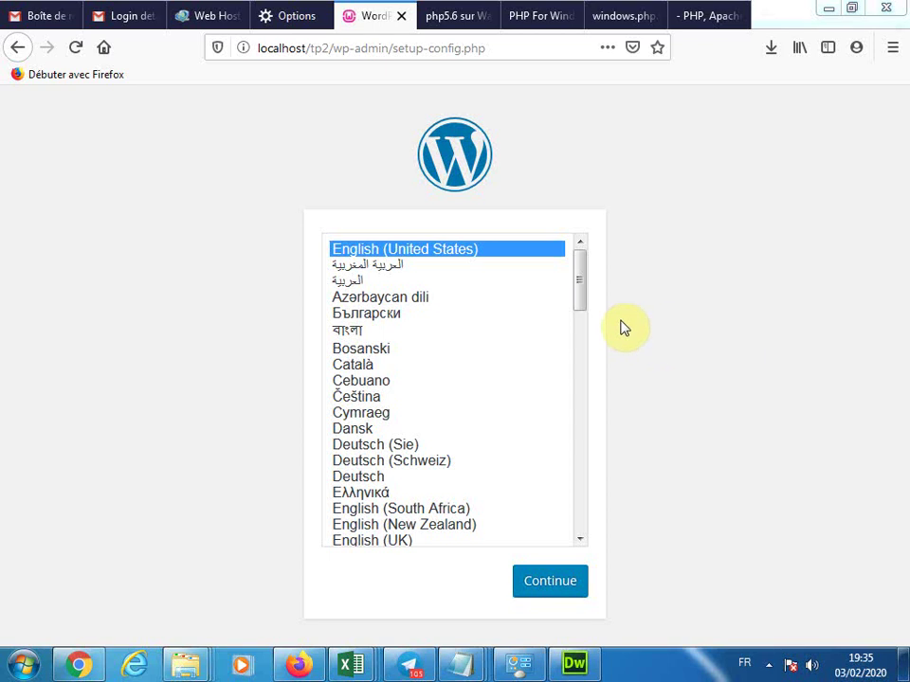
Pick Français from the installer's language list and continue to the welcome page
click(580, 287)
drag(580, 287, 588, 380)
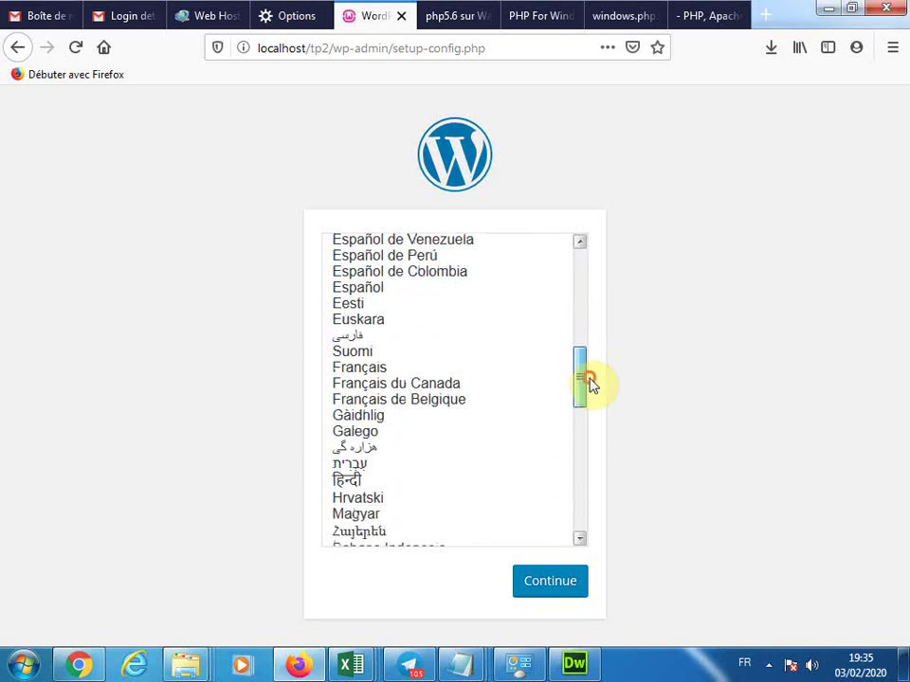
click(342, 369)
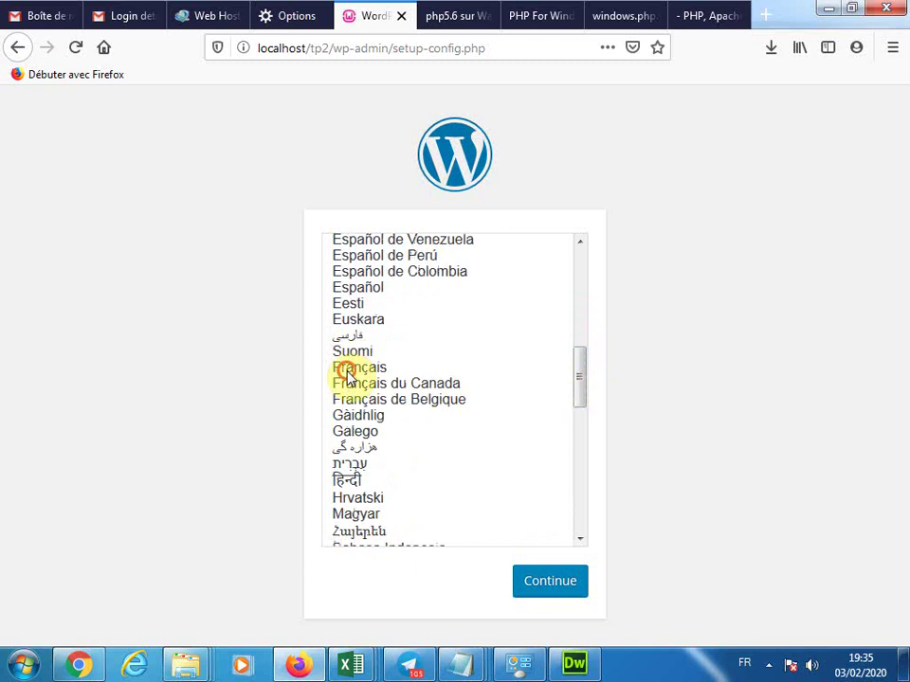
click(568, 595)
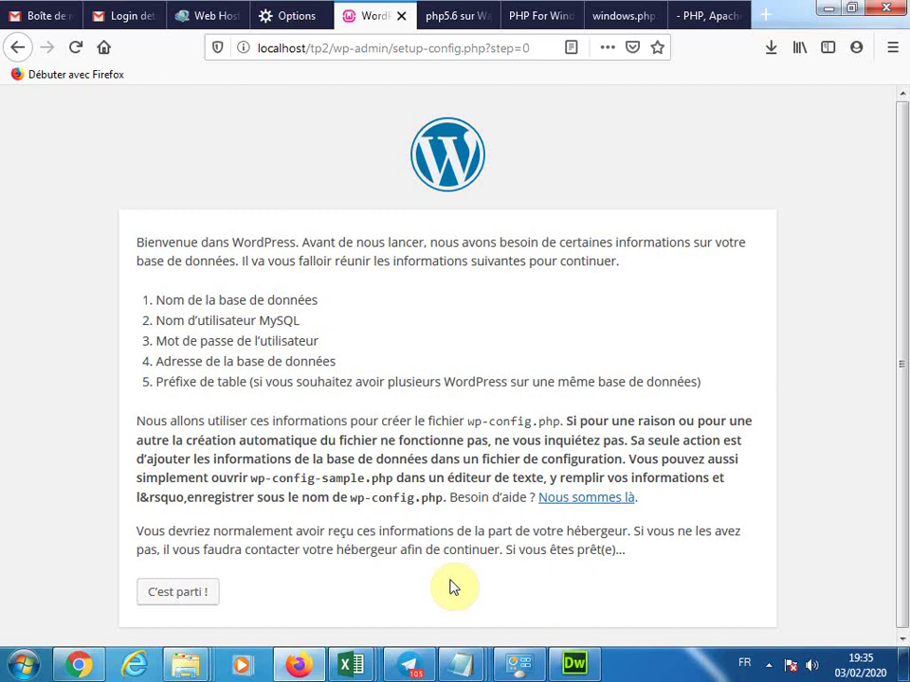
Proceed with C'est parti ! to the database form, then show the WampServer menu
click(188, 596)
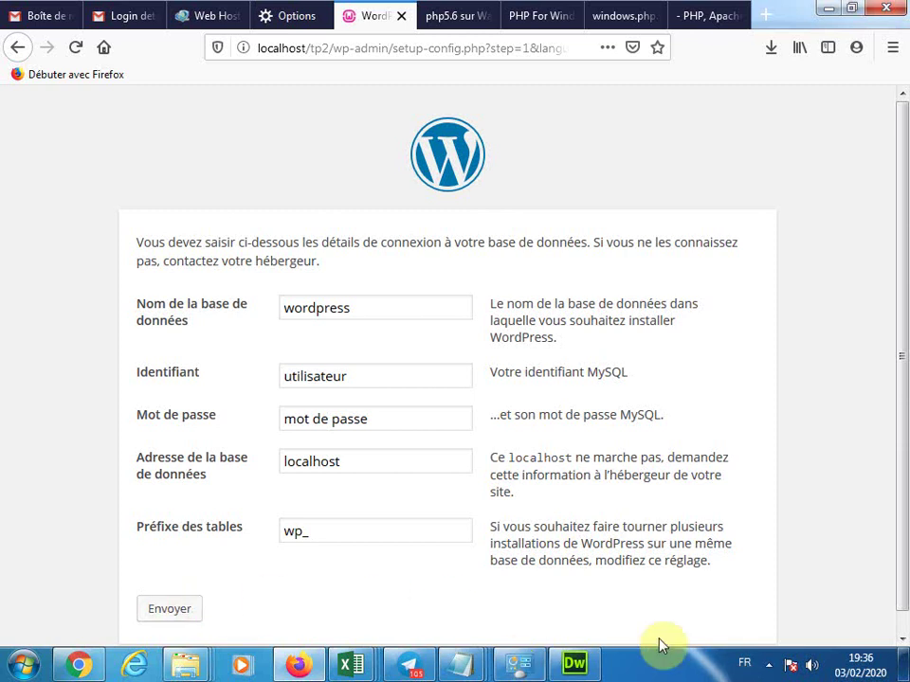
click(770, 665)
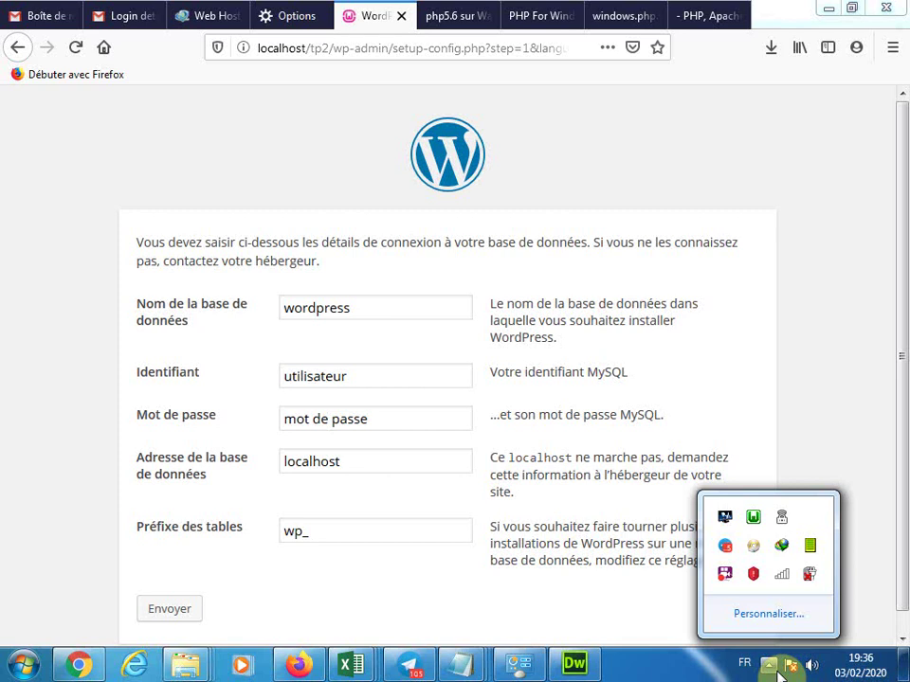
click(754, 538)
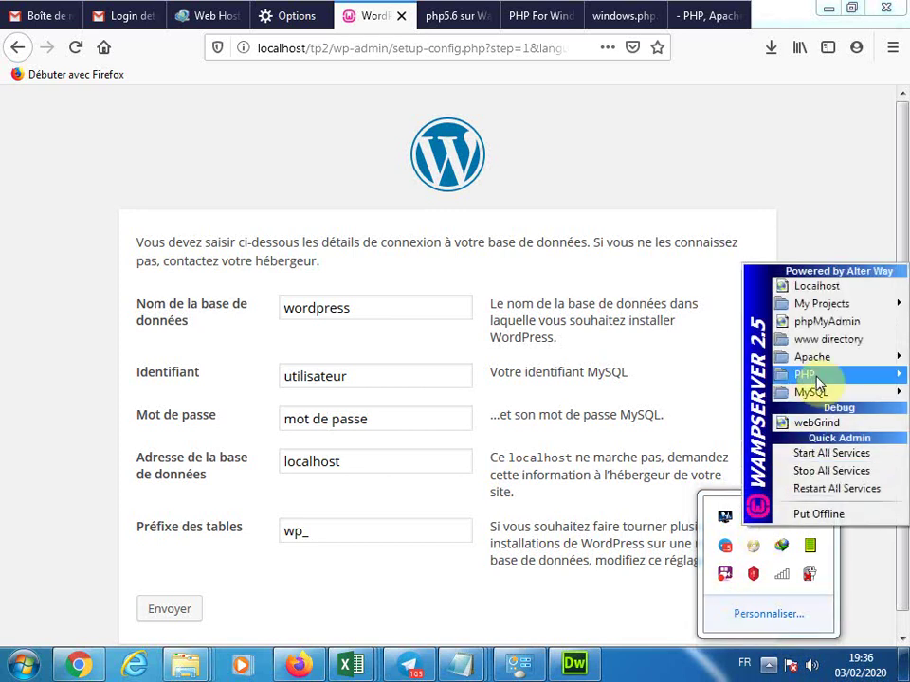
Create a database named tp2 in phpMyAdmin, then return to the WordPress form
mouse_move(816, 378)
click(823, 324)
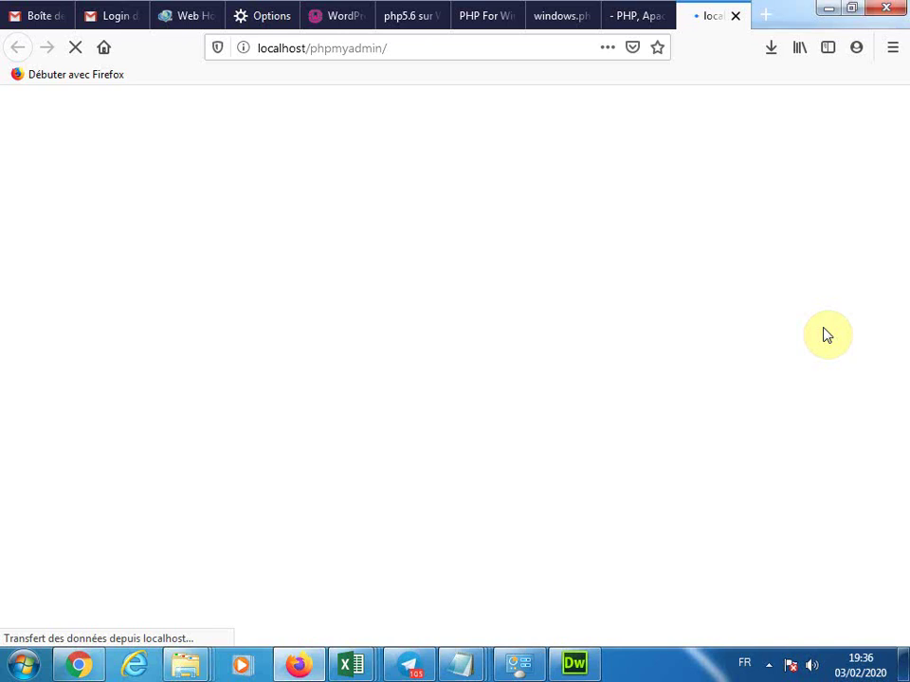
scroll(824, 334, down, 2)
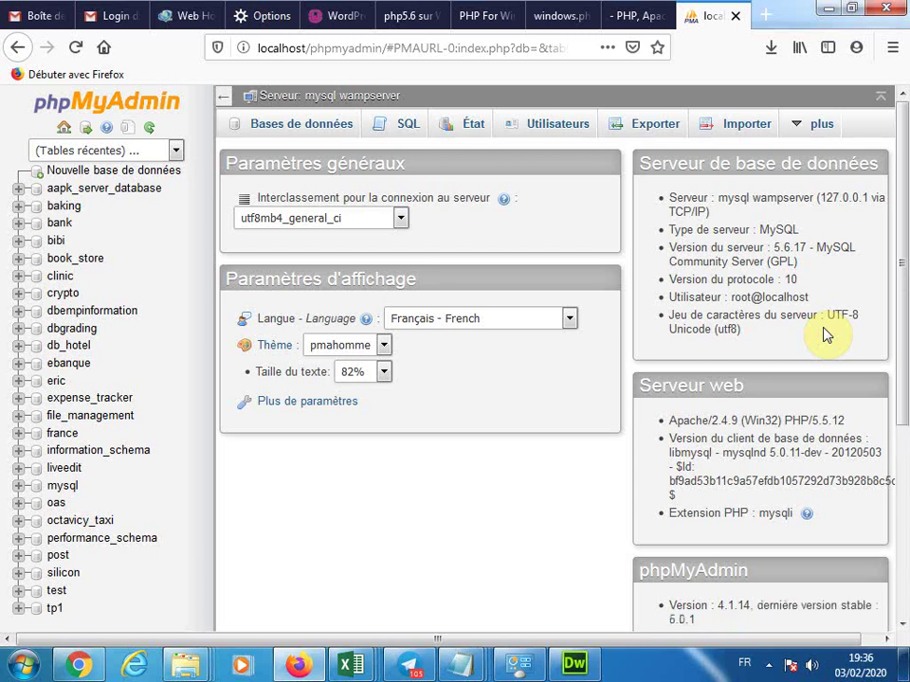
click(126, 176)
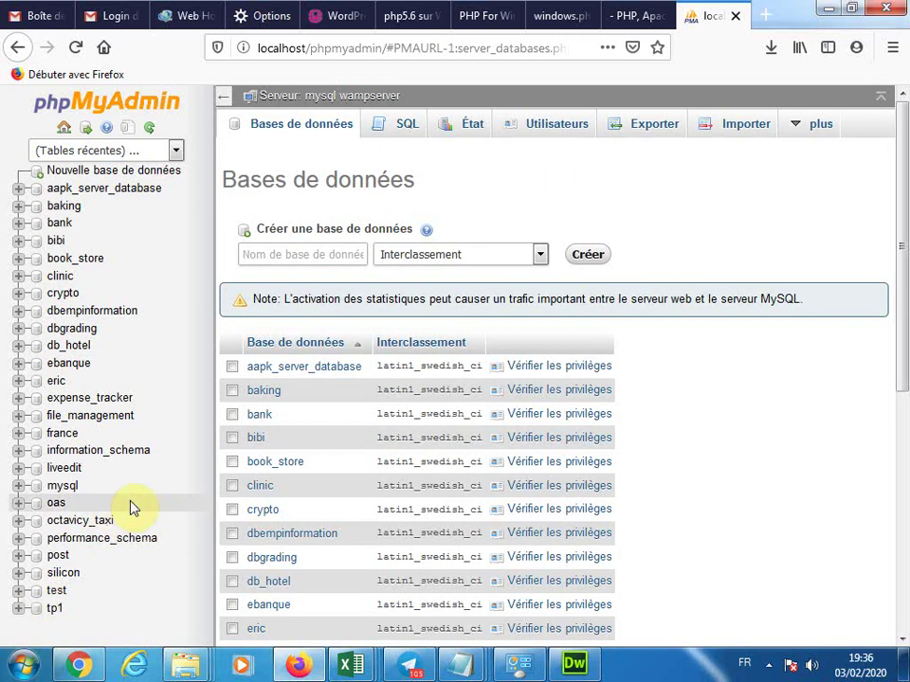
click(286, 255)
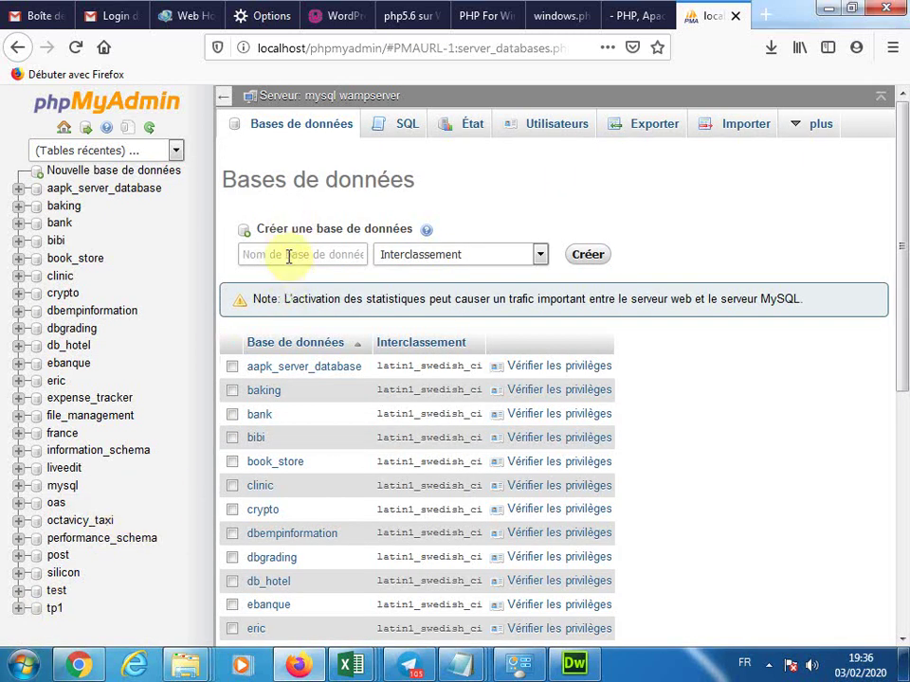
text(tp2)
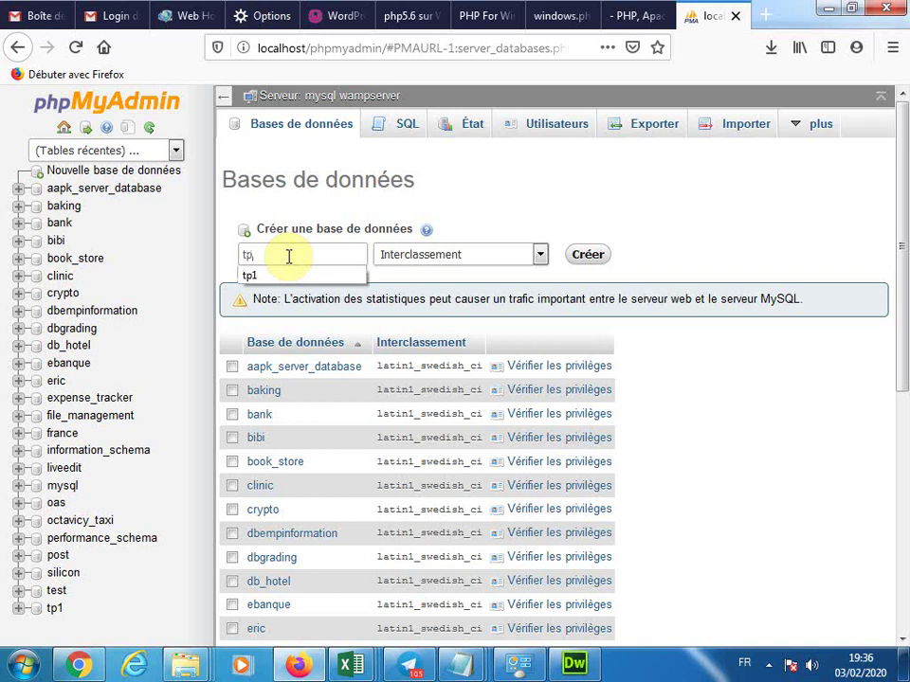
click(585, 255)
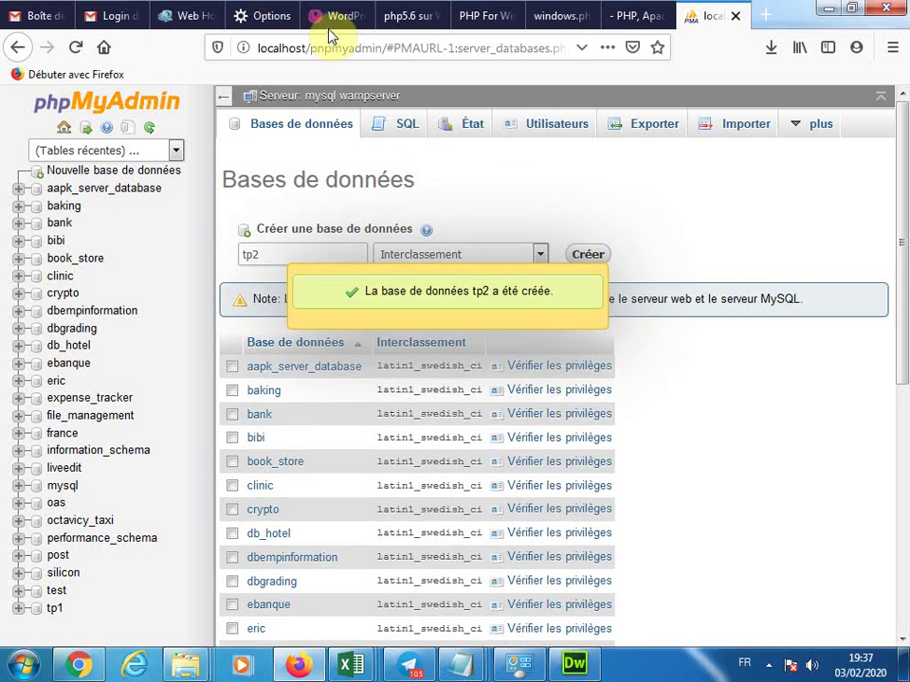
click(333, 17)
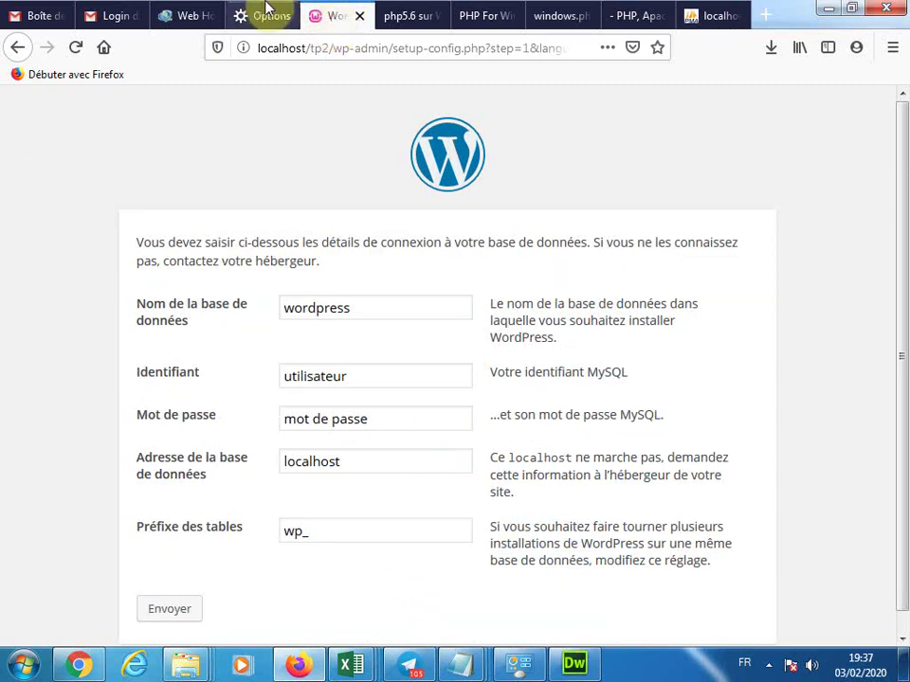
Submit database tp2, user root, an empty password and table prefix tp
drag(363, 307, 256, 307)
text(tp2)
drag(355, 378, 266, 378)
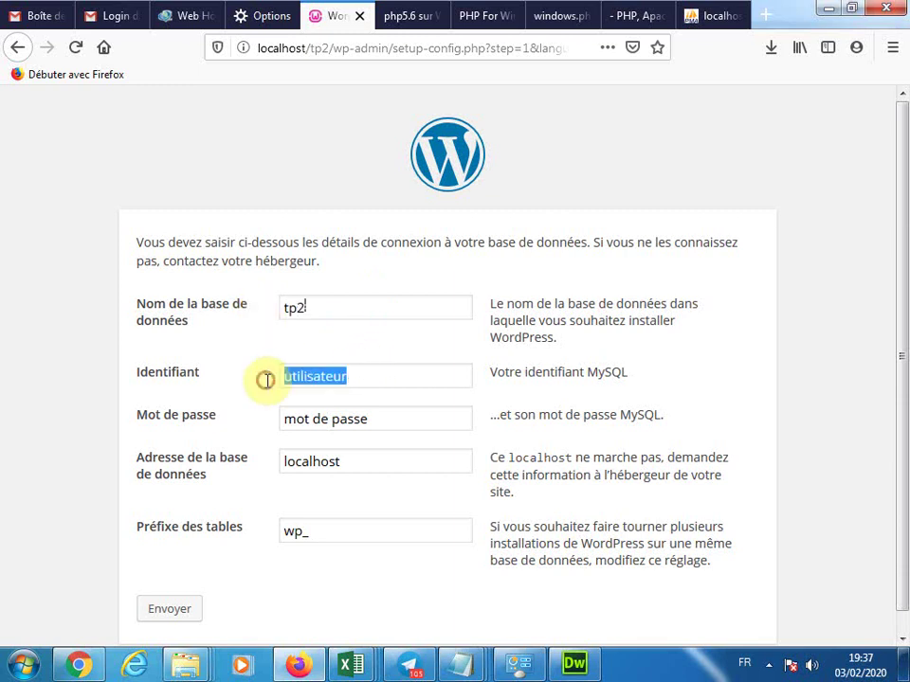
text(root)
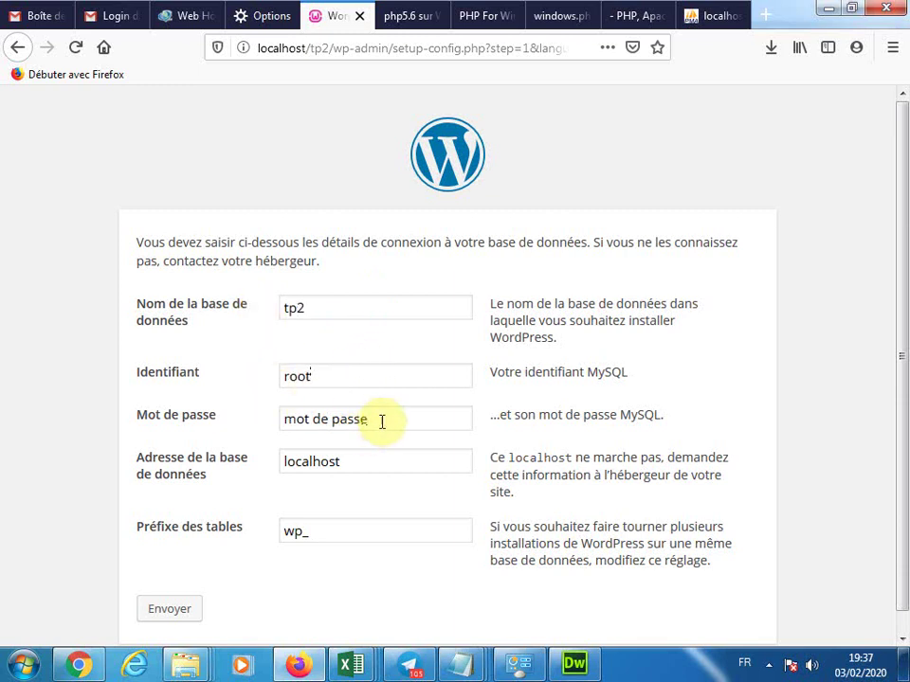
drag(382, 420, 247, 399)
key(BackSpace)
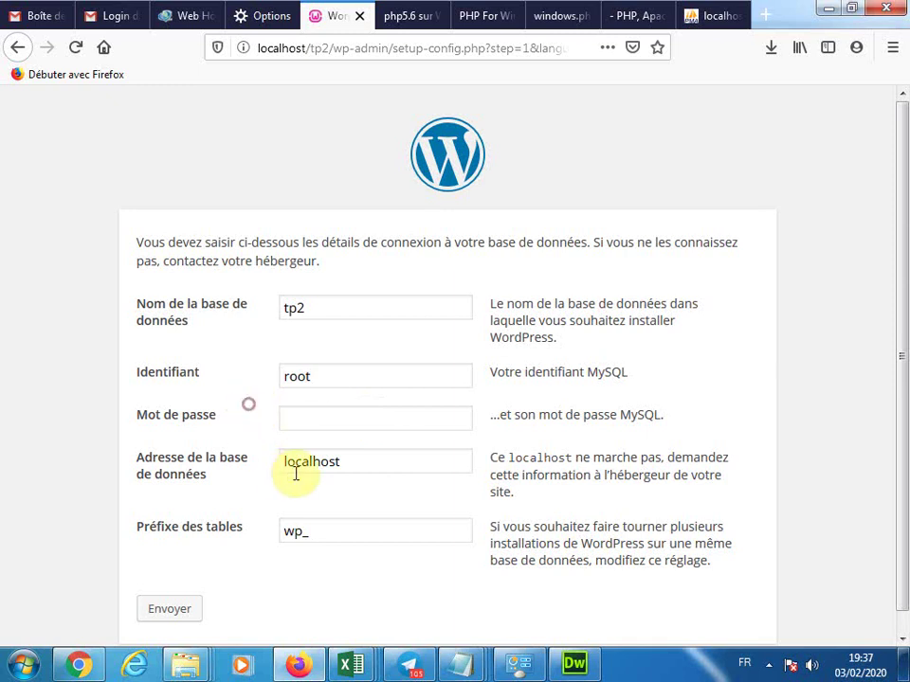
click(323, 537)
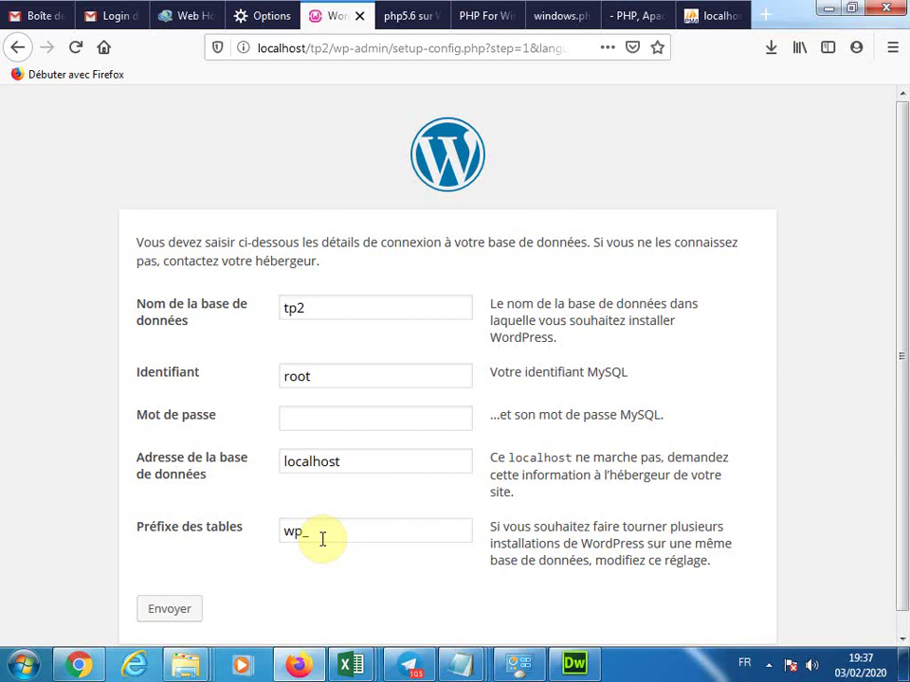
key(BackSpace)
key(BackSpace)
key(BackSpace)
text(tp)
scroll(889, 403, down, 1)
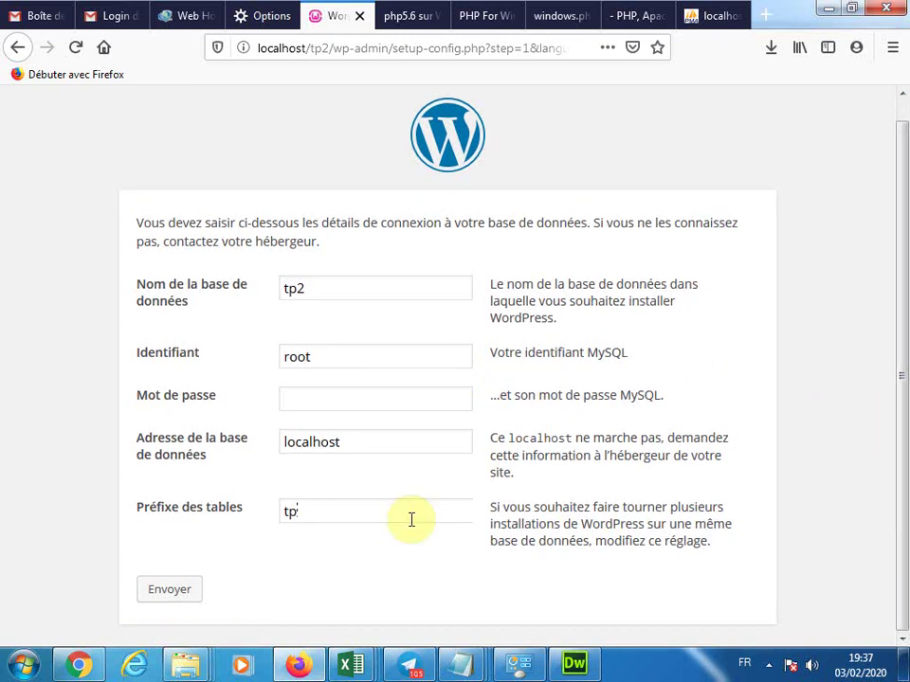
click(193, 590)
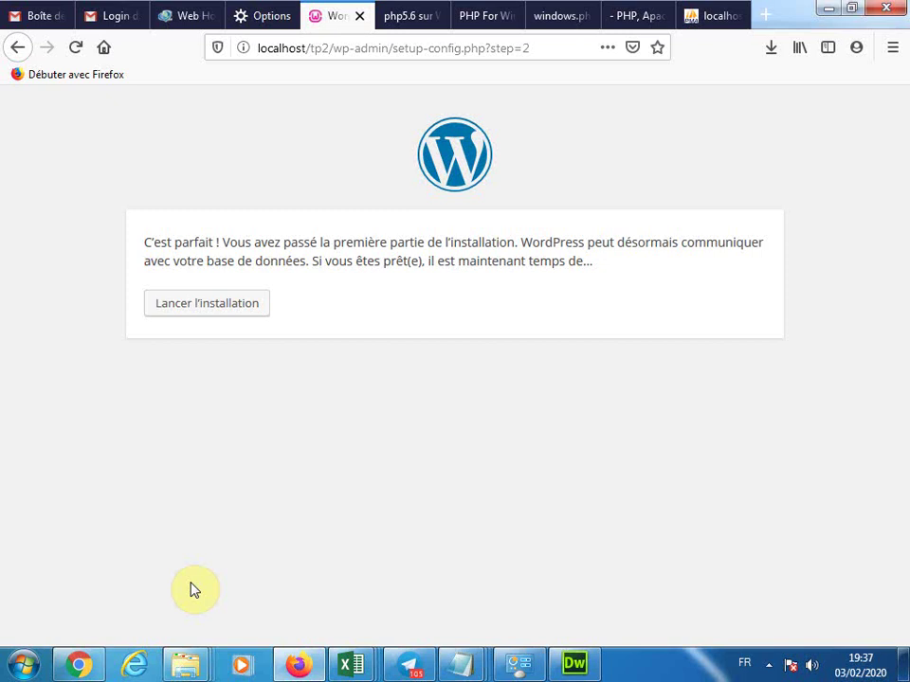
Launch the installation and enter 'Nkongsamba en ligne' as the site title
click(199, 302)
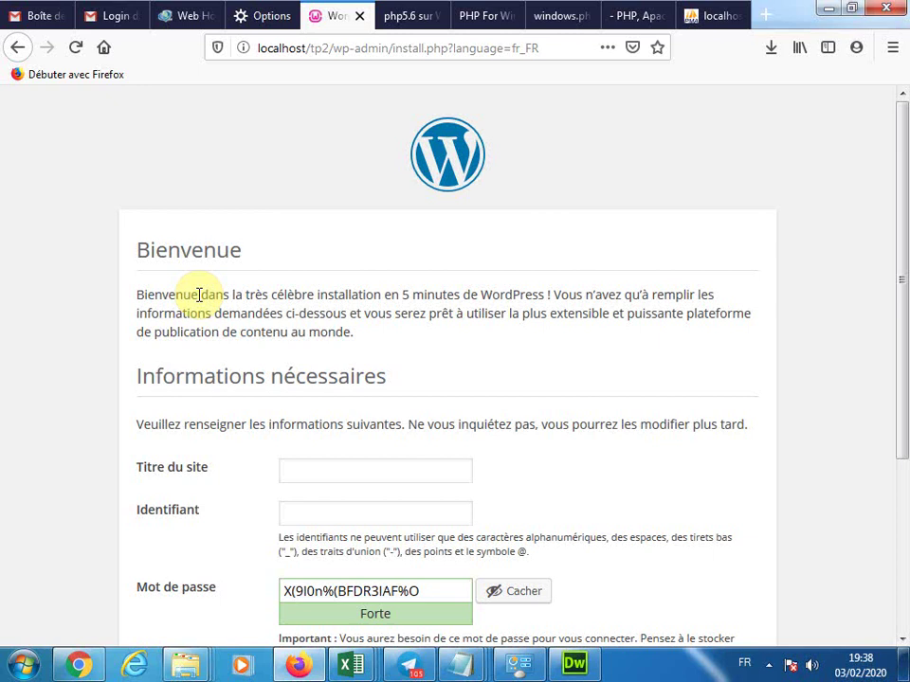
click(318, 468)
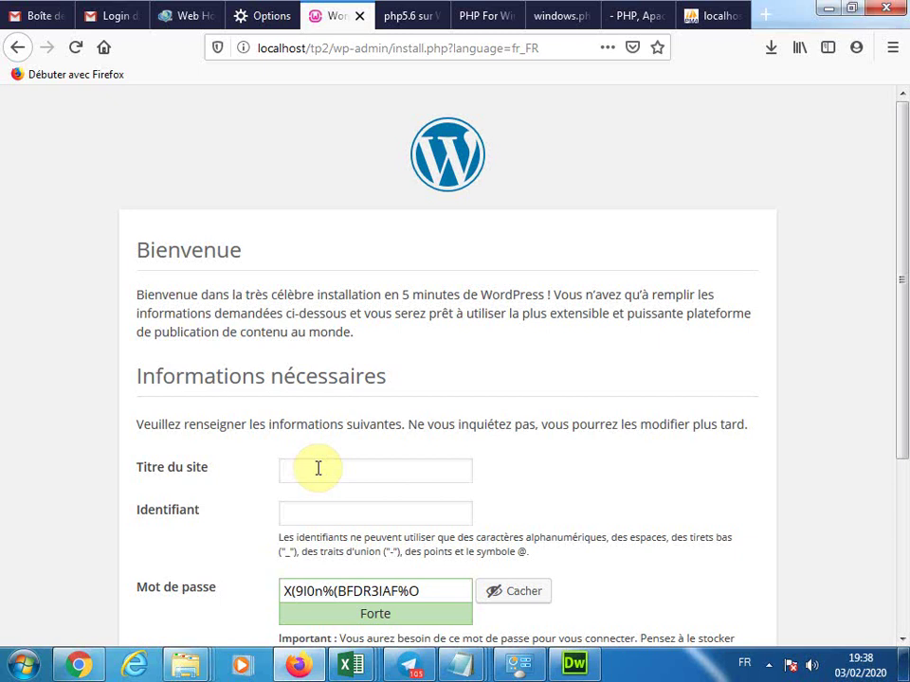
text(com)
key(BackSpace)
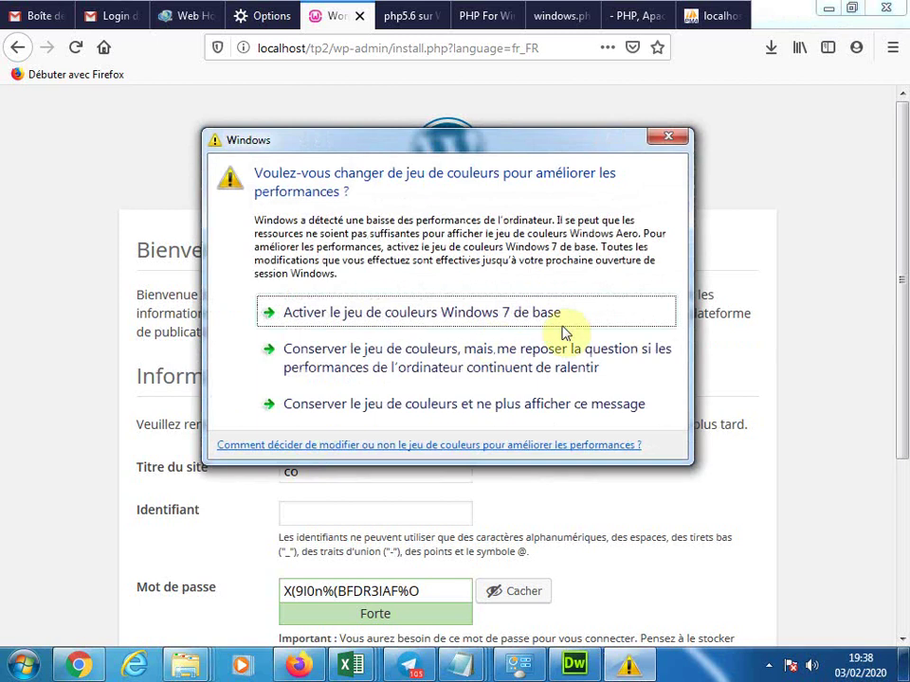
click(668, 136)
drag(345, 468, 241, 474)
text(Nkon)
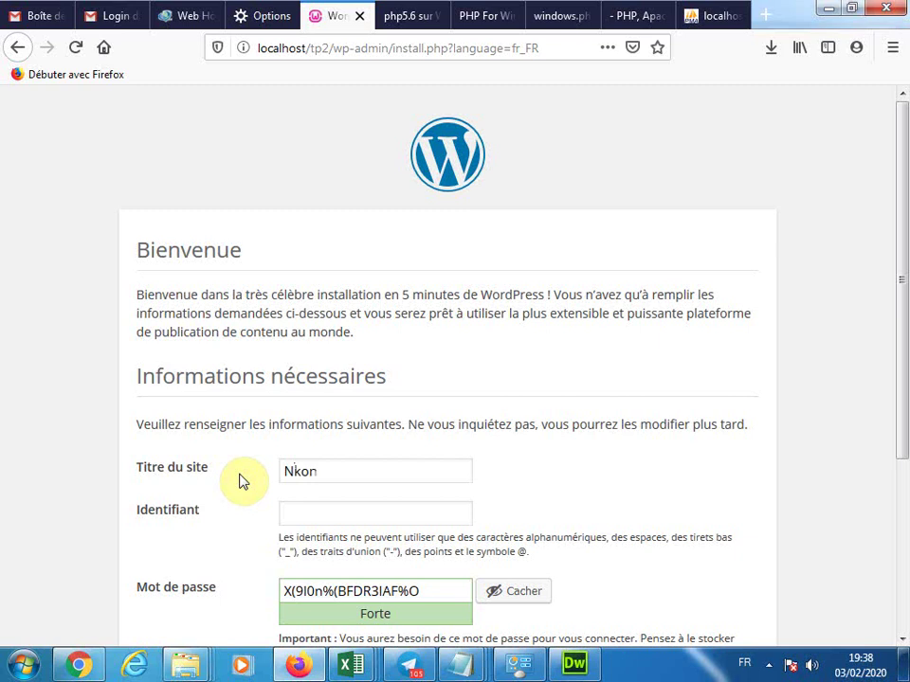
text(gsamba en ligne)
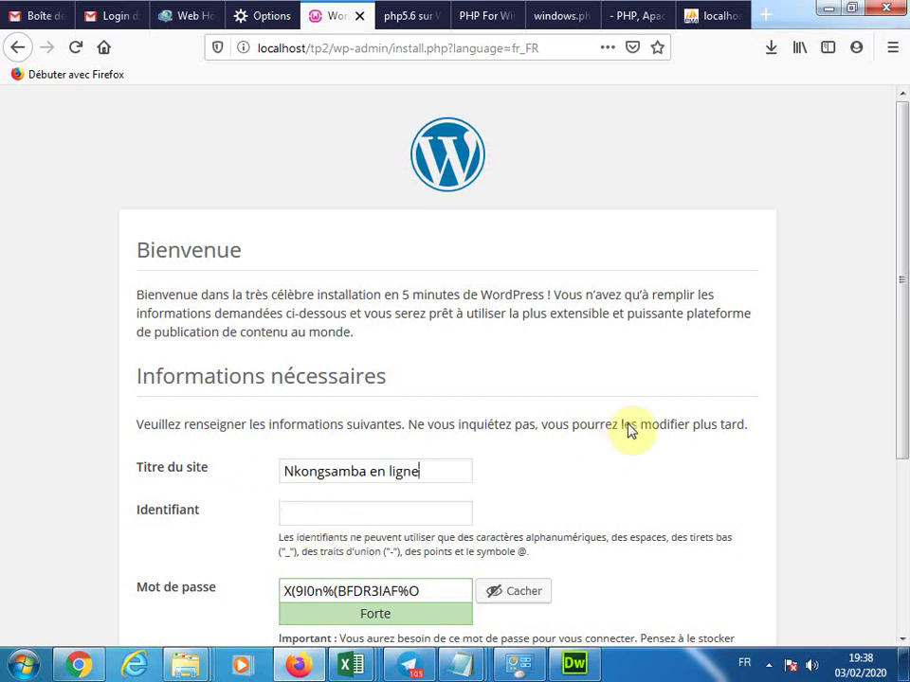
drag(902, 297, 902, 396)
click(368, 377)
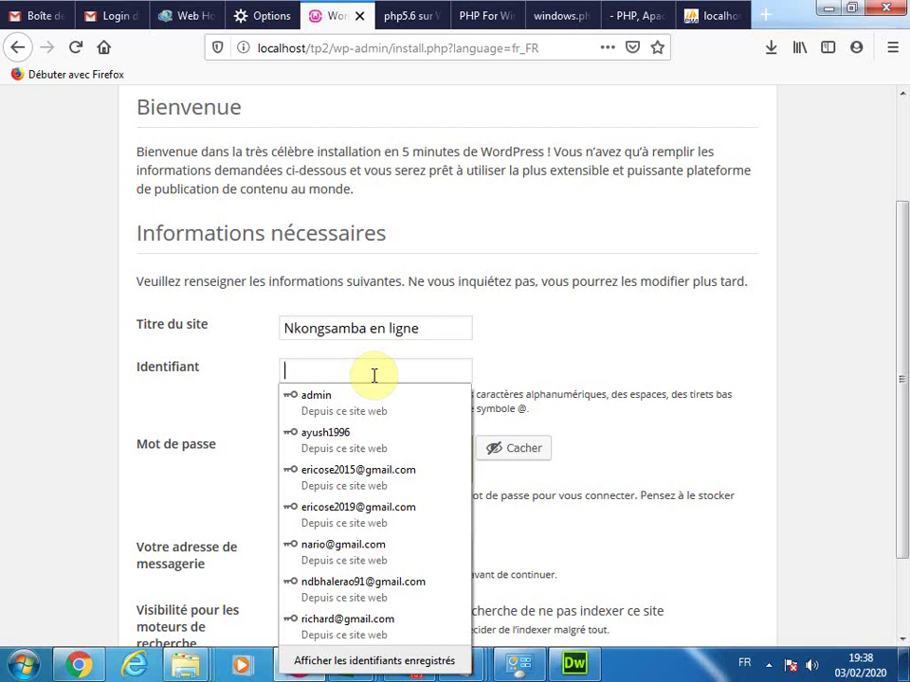
Enter the admin username, overwrite the generated password with a short weak one, and confirm weak-password use
text(ERICOSE)
click(396, 451)
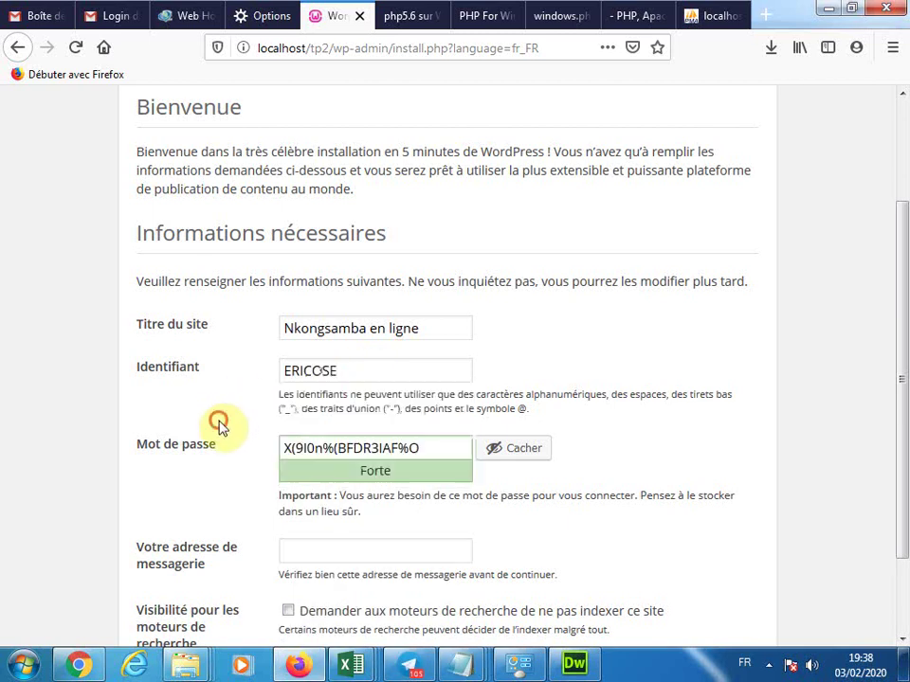
key(ctrl+a)
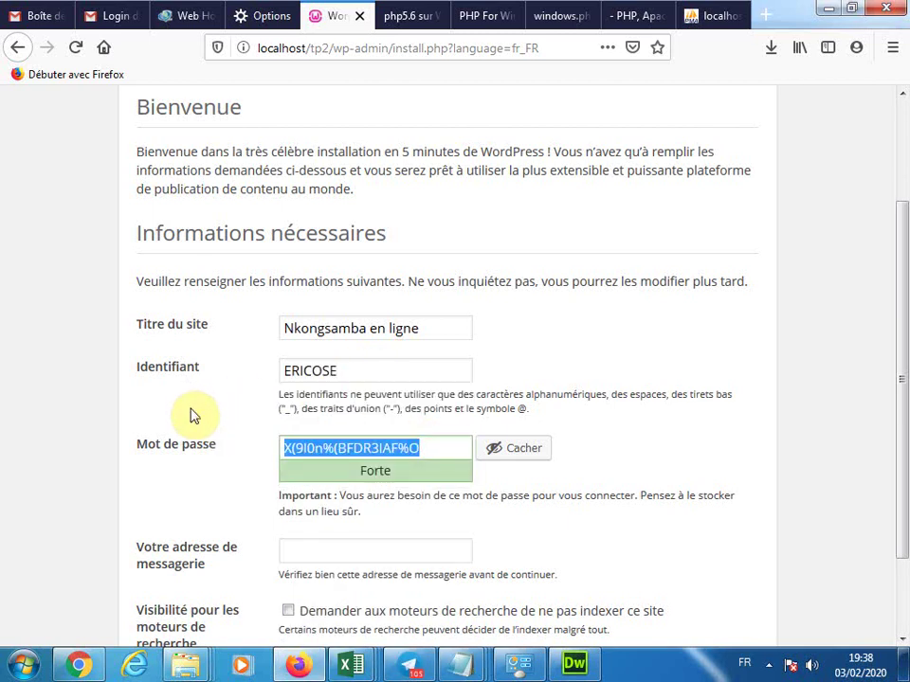
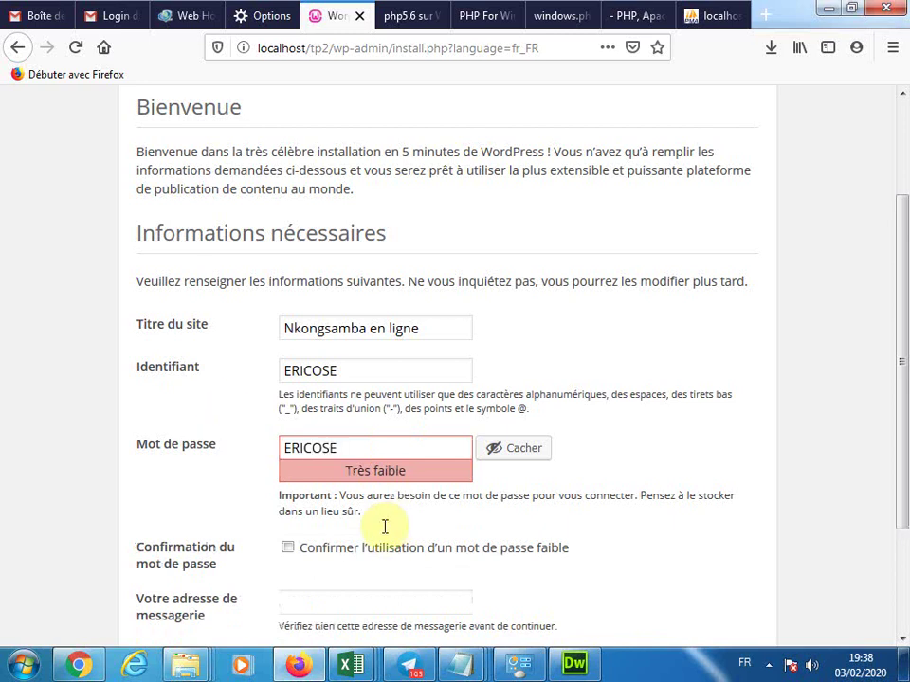
scroll(899, 367, down, 3)
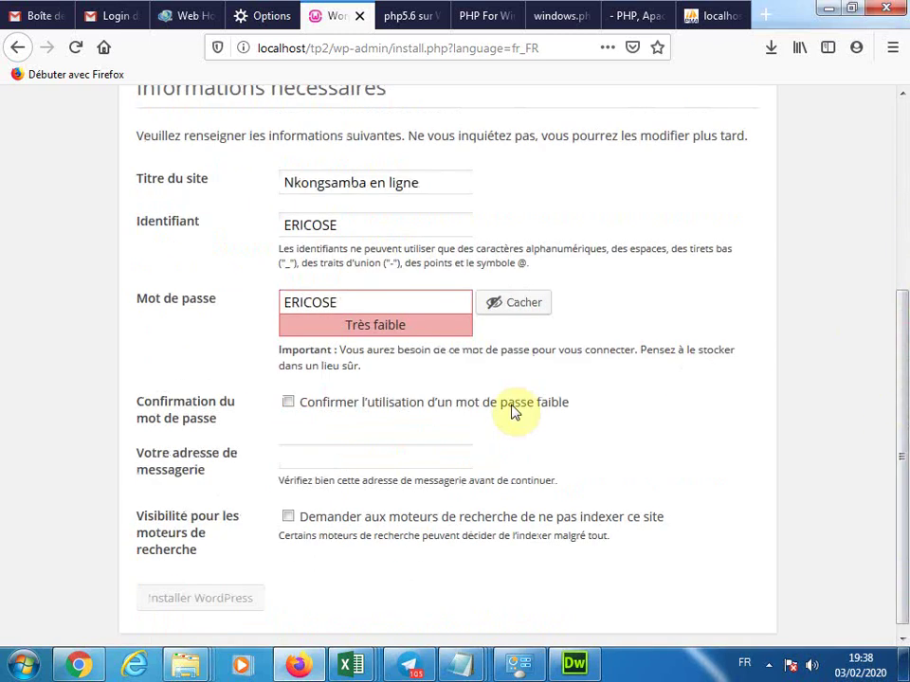
click(288, 403)
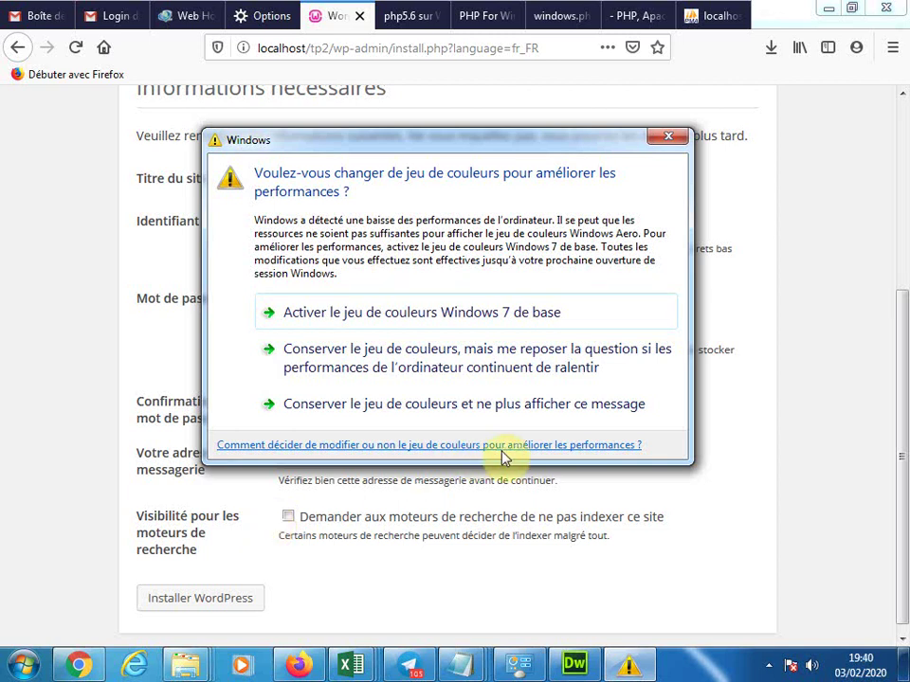
Dismiss the Windows colour-scheme warning, submit the install form, and decline Firefox's offer to save the login
click(666, 137)
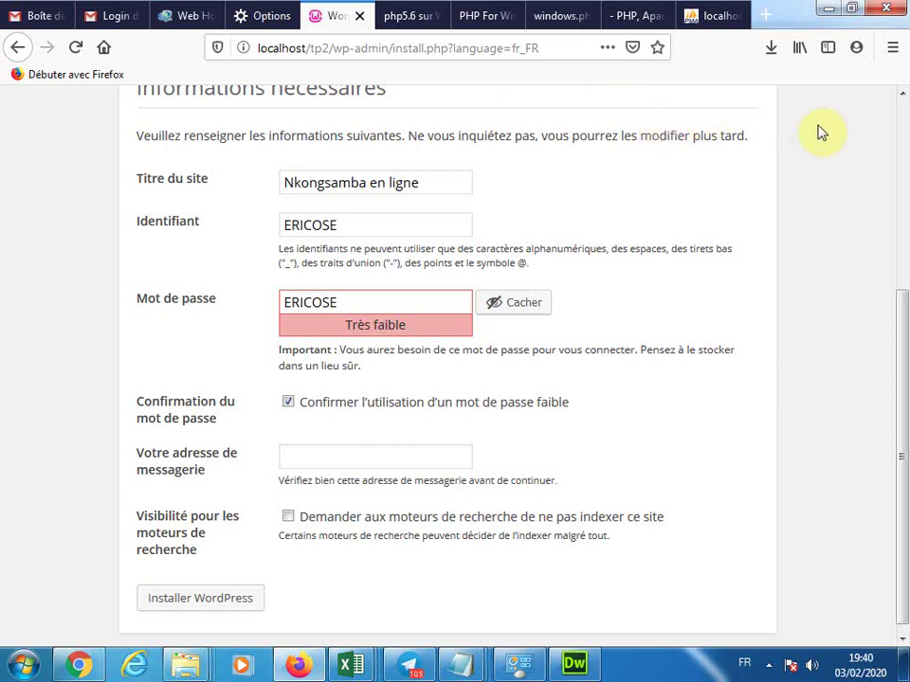
click(209, 599)
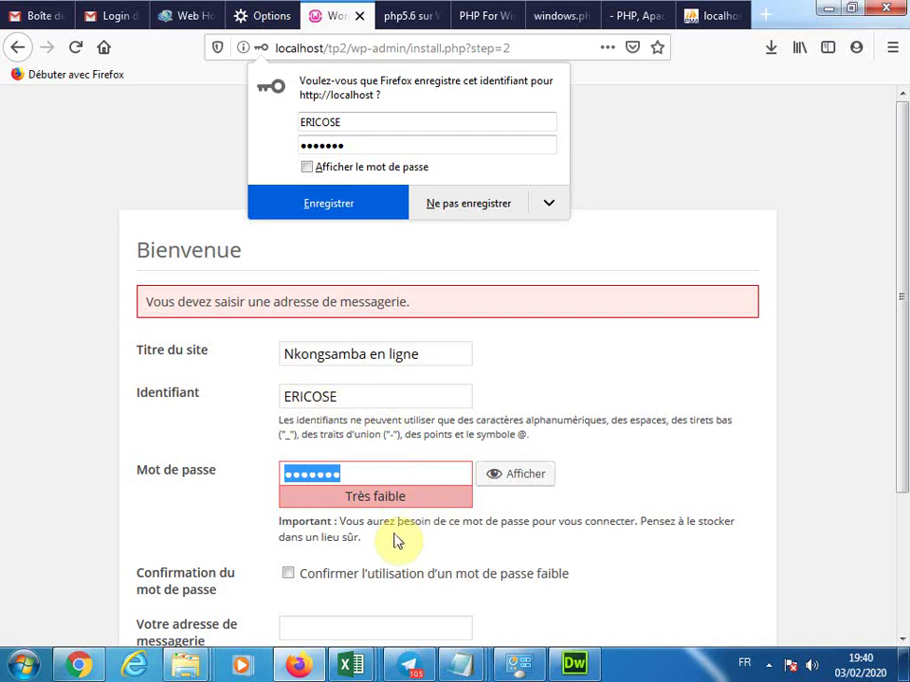
click(378, 432)
click(352, 406)
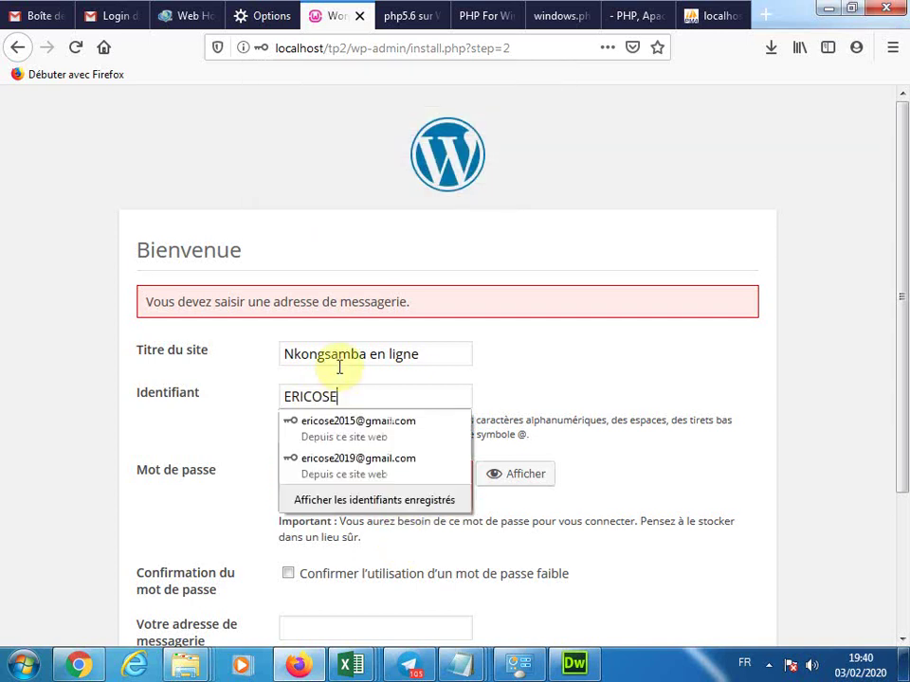
click(505, 421)
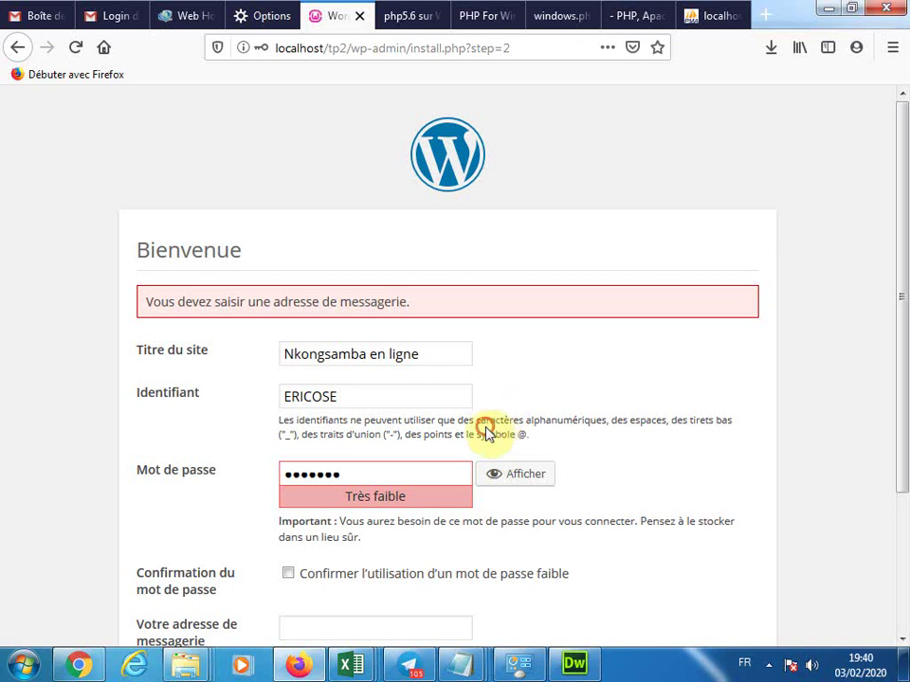
Fill in the admin e-mail address, re-confirm the weak password, and resubmit the installation
drag(900, 284, 453, 507)
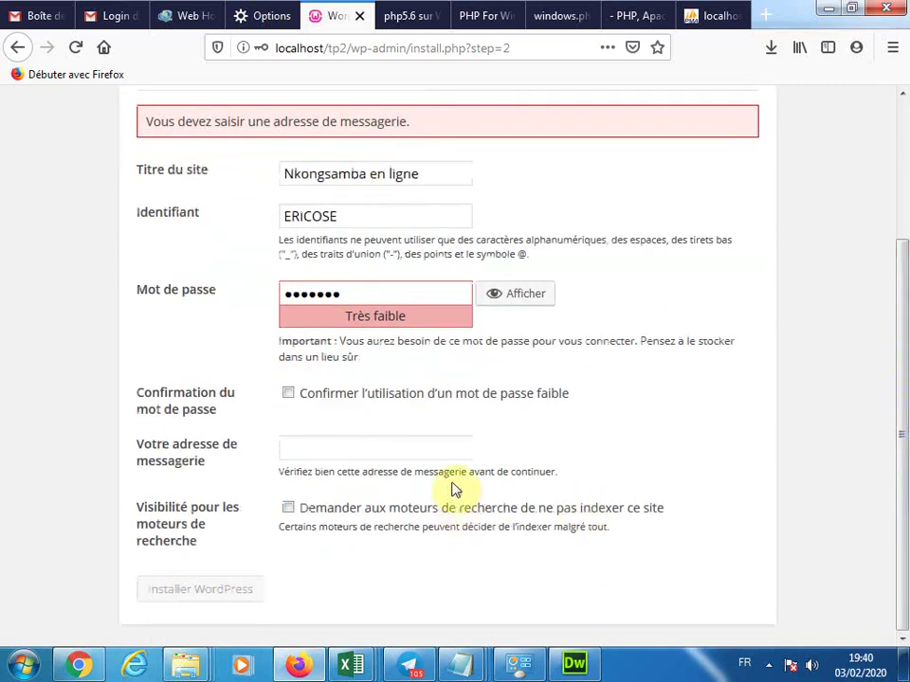
click(352, 457)
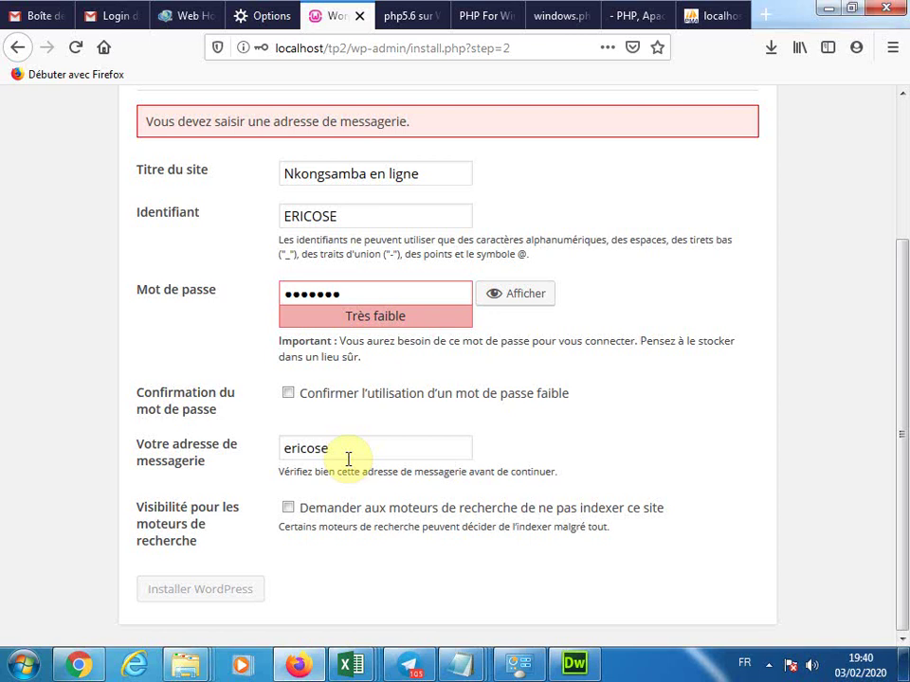
click(288, 393)
click(192, 591)
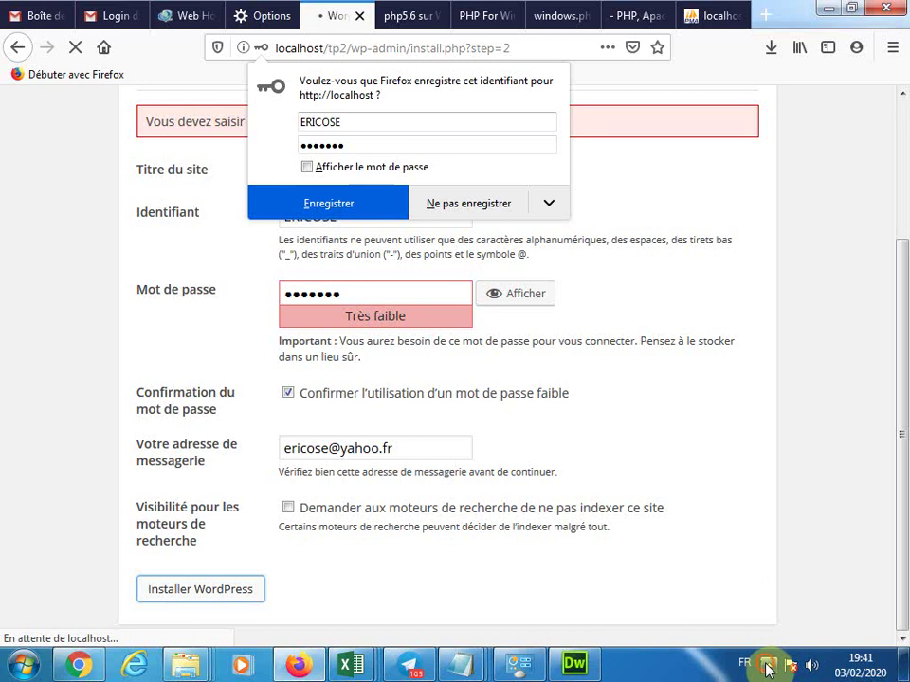
click(768, 666)
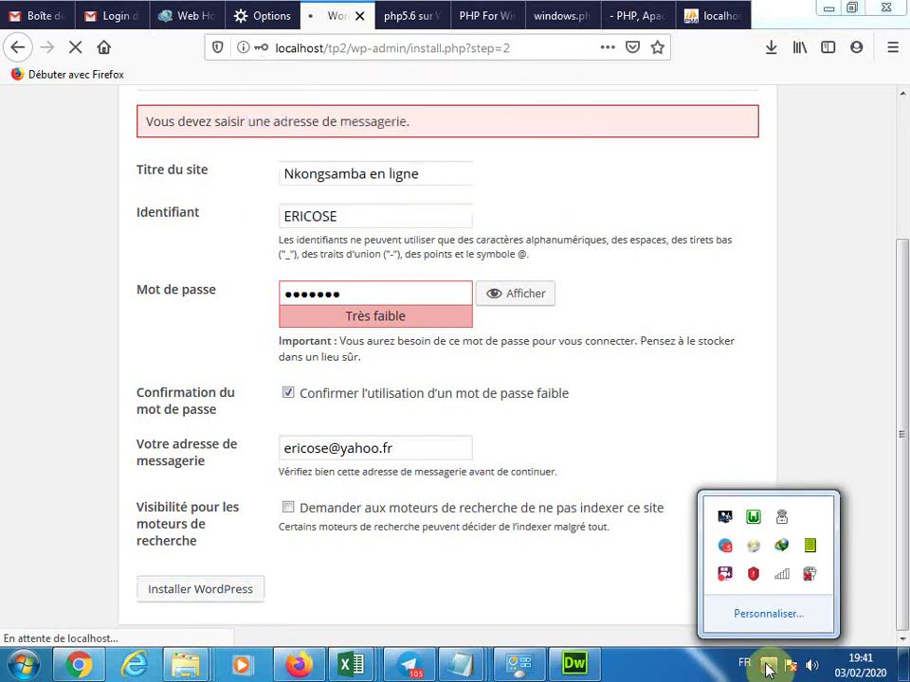
Close the taskbar icons popup and go from the success screen to the wp-login.php page
click(450, 616)
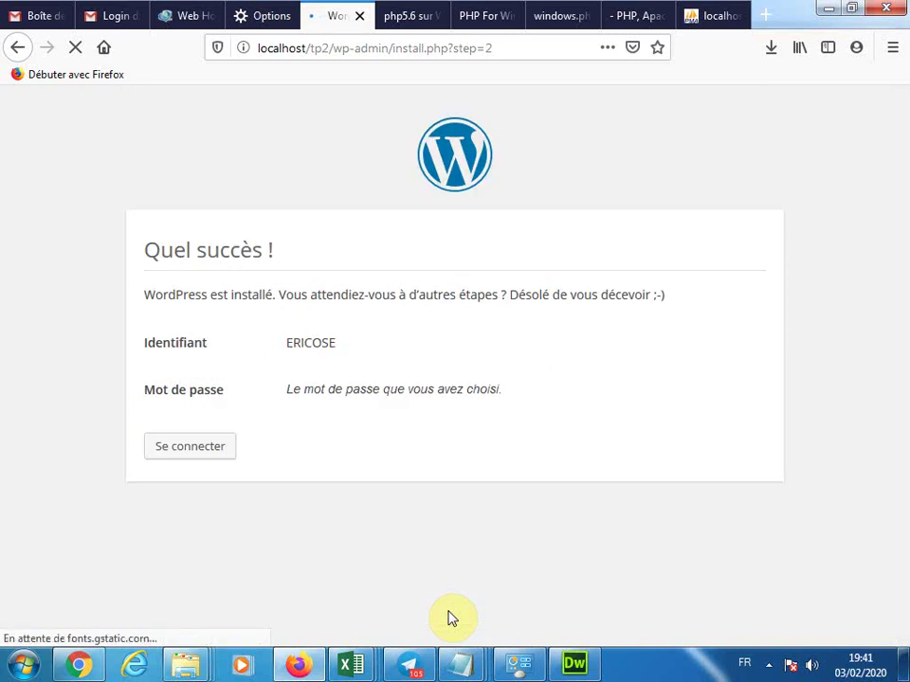
click(219, 446)
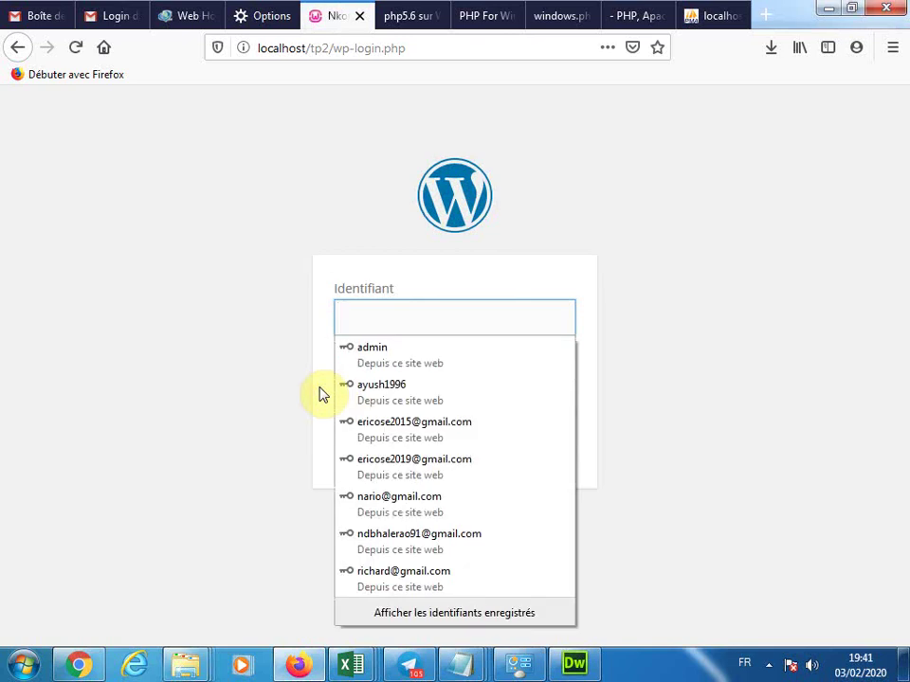
Sign in with the admin username and password, then open 'Retour sur Nkongsamba en ligne' in a new tab
text(ERICOSE)
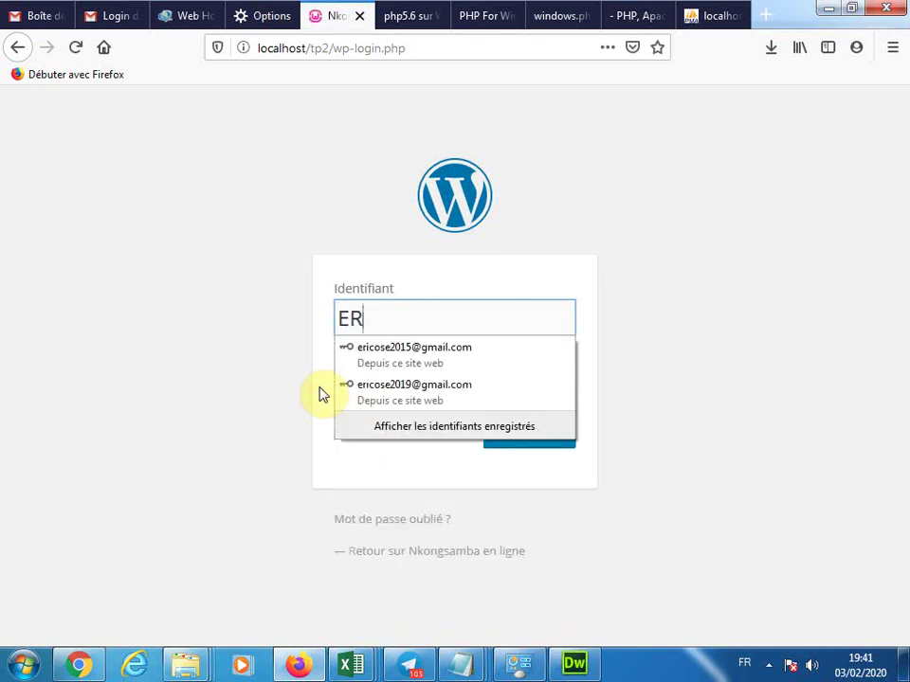
click(242, 466)
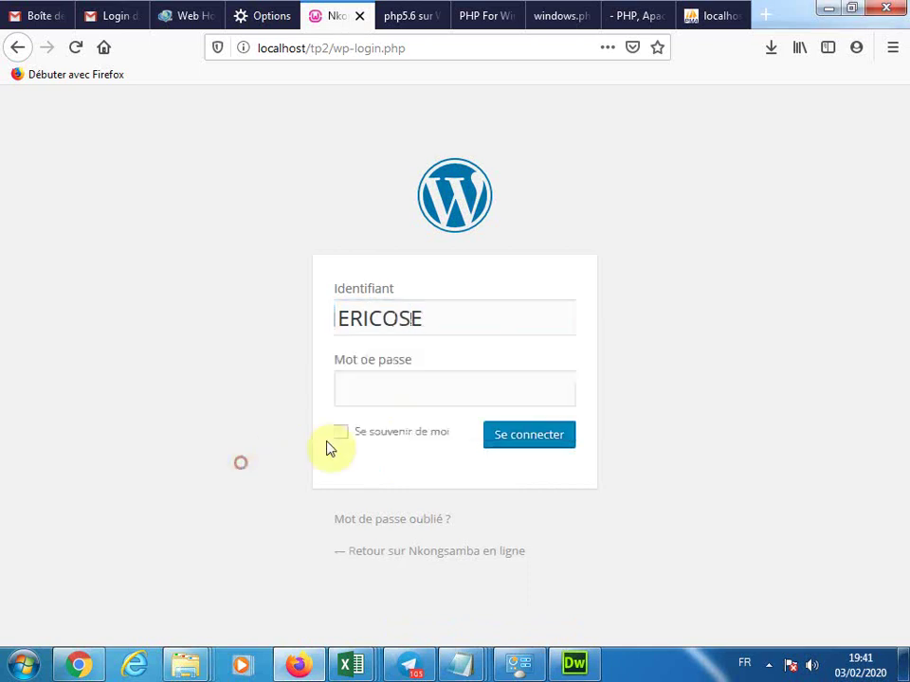
click(389, 377)
text(*******)
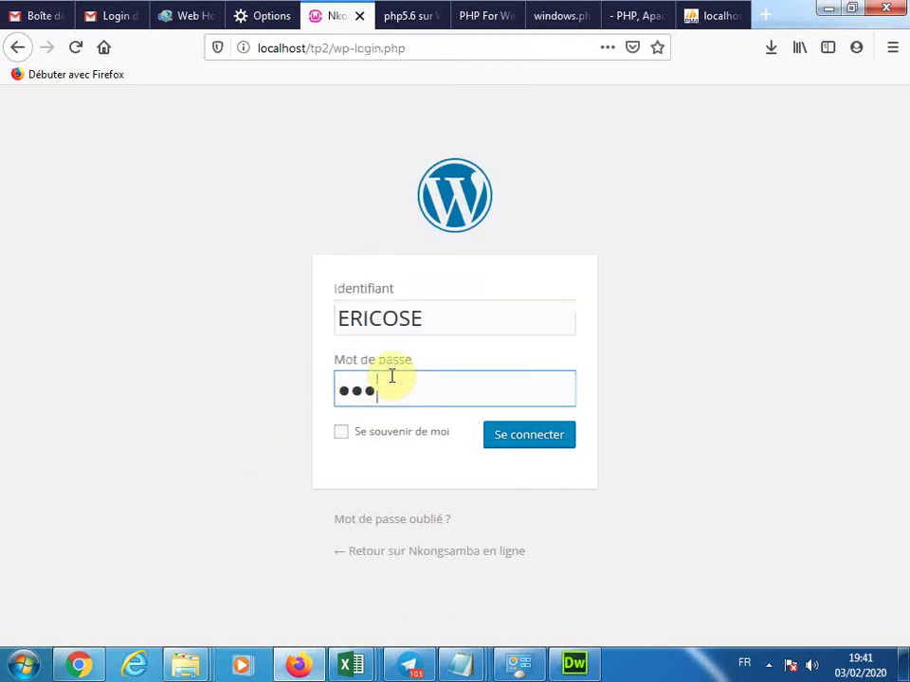
click(556, 443)
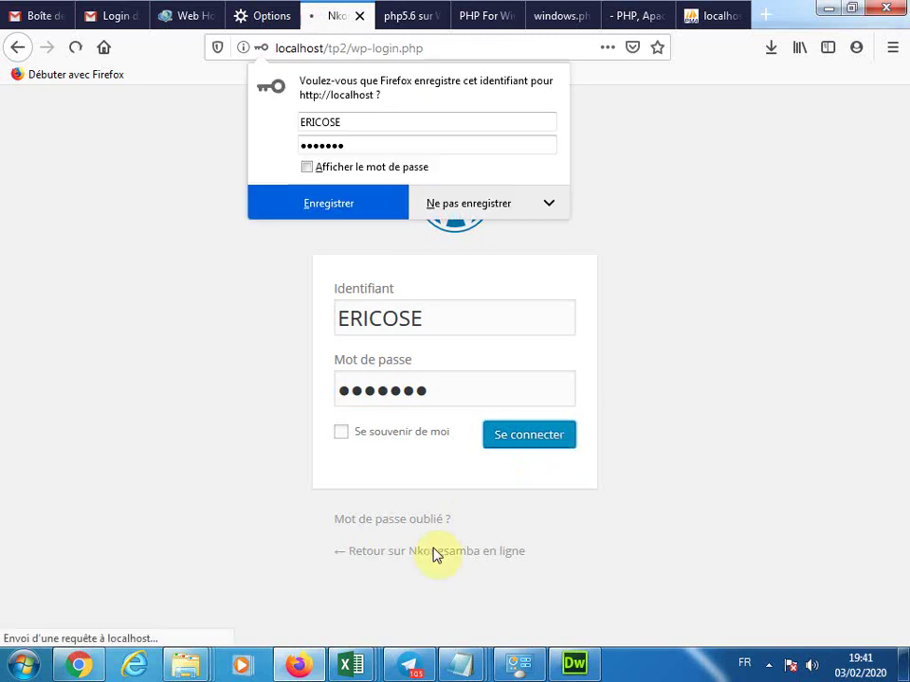
right_click(432, 558)
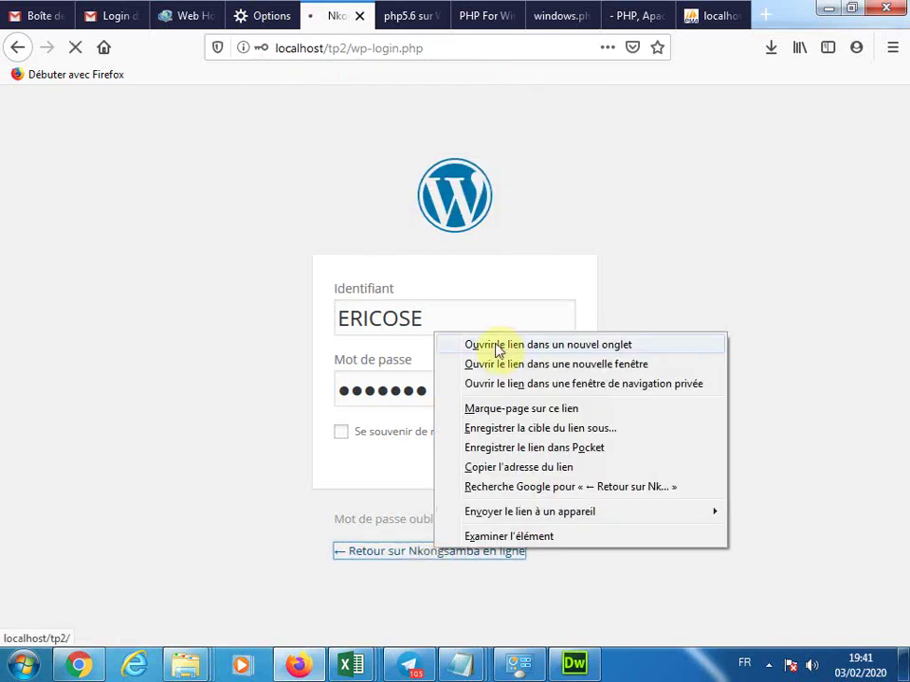
click(498, 345)
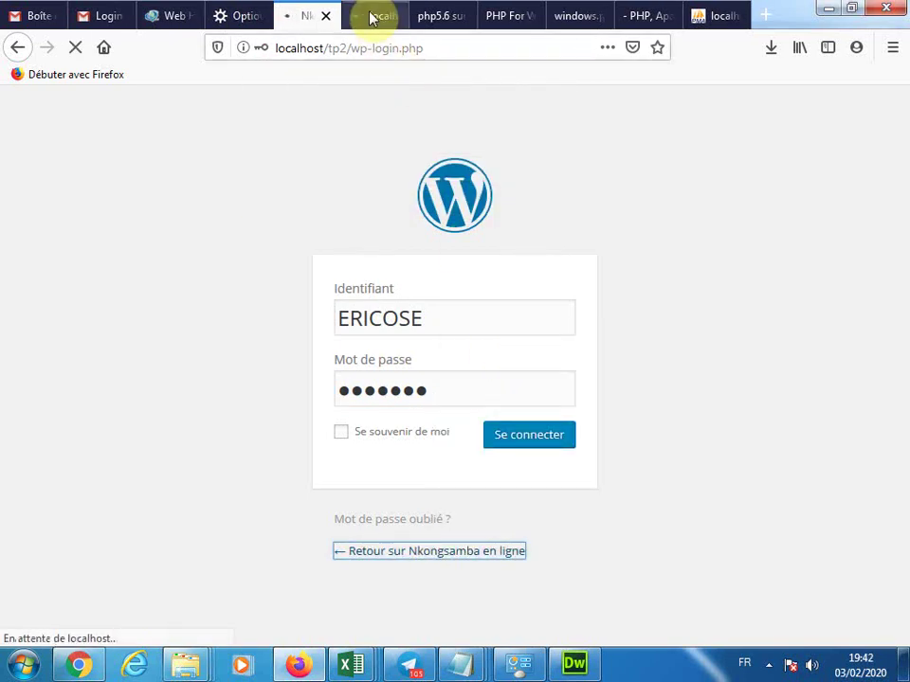
Close the php5.6, PHP For Windows, PHP source download and WampServer forum tabs, then show Nkongsamba en ligne
click(372, 16)
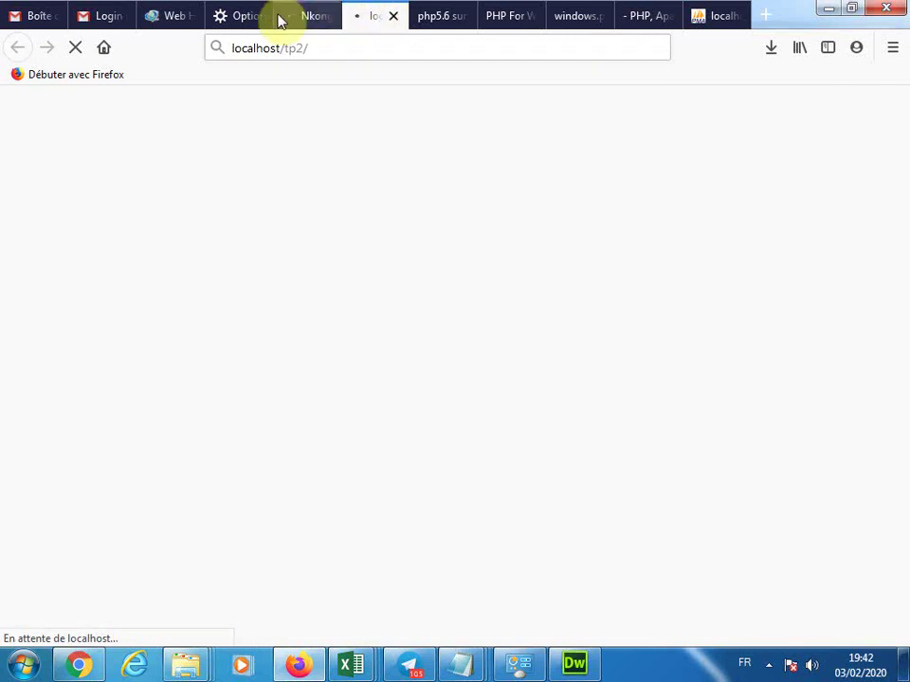
click(467, 18)
click(463, 17)
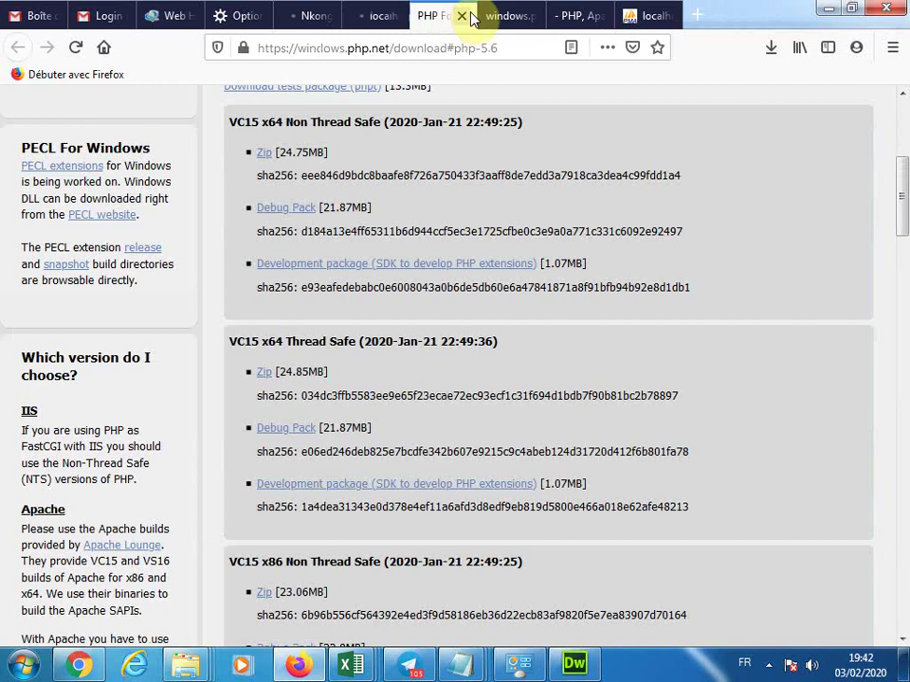
click(461, 17)
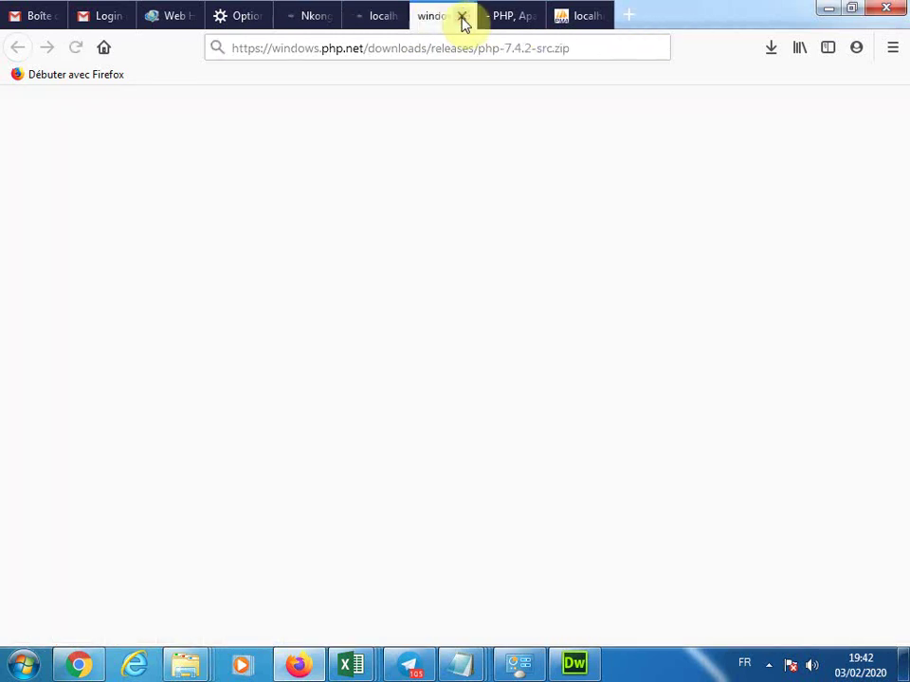
click(461, 18)
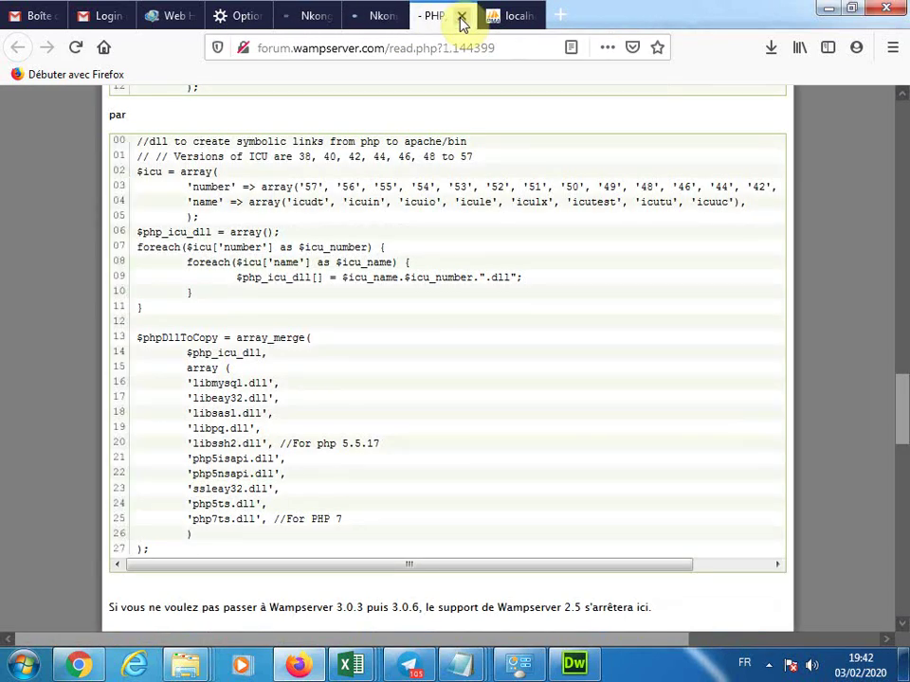
click(461, 18)
click(372, 16)
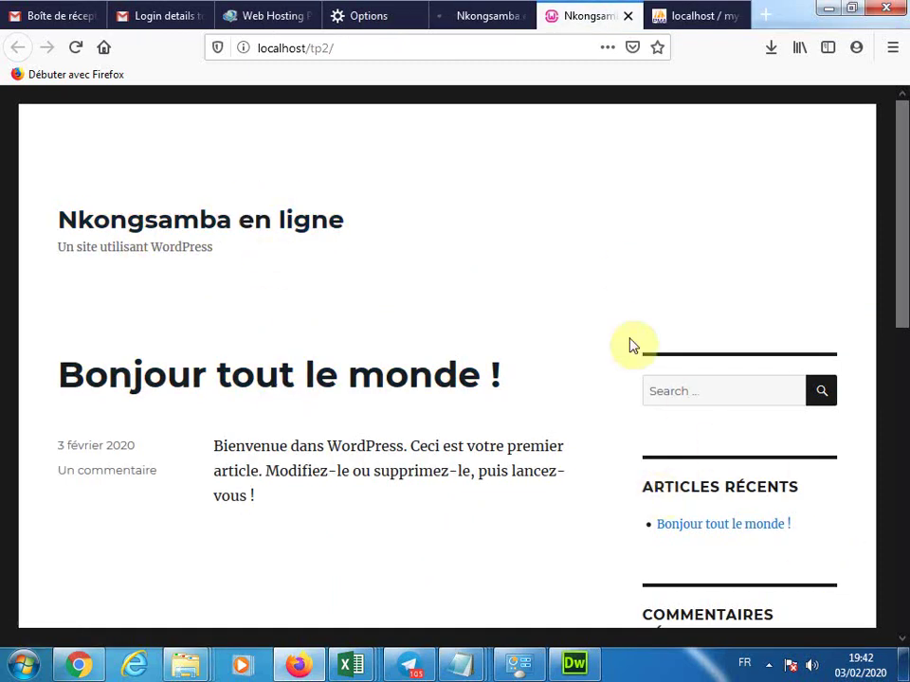
Glance at the front-page tab, then return to the Tableau de bord dashboard at localhost/tp2/wp-admin/
click(486, 13)
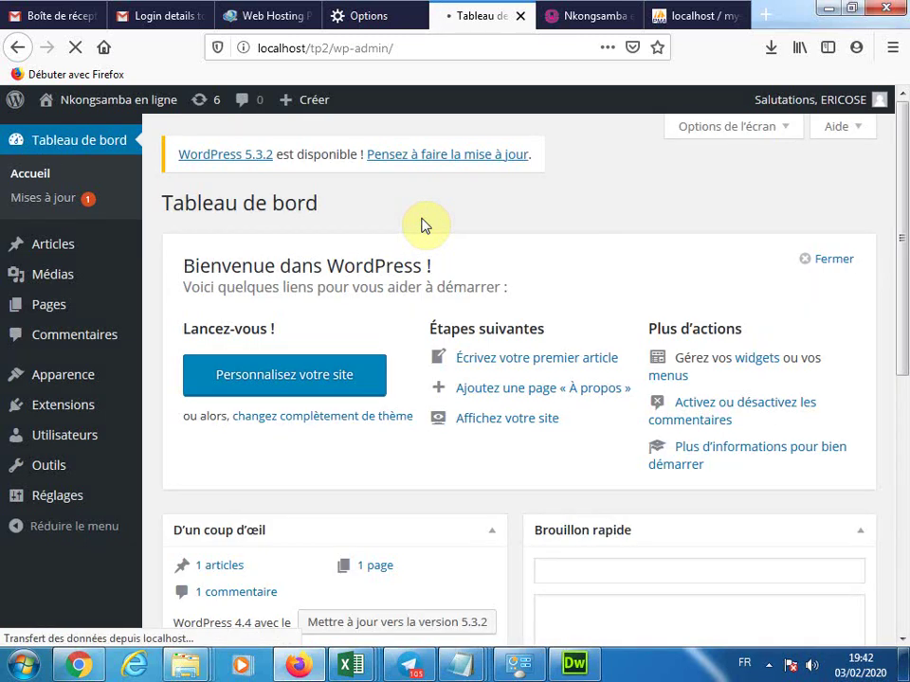
click(594, 18)
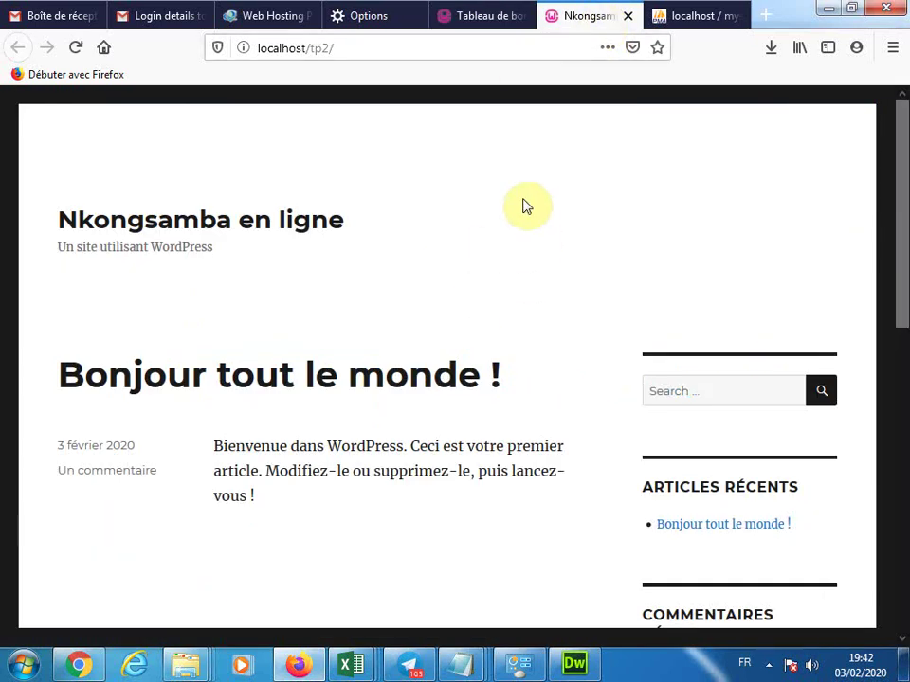
click(473, 14)
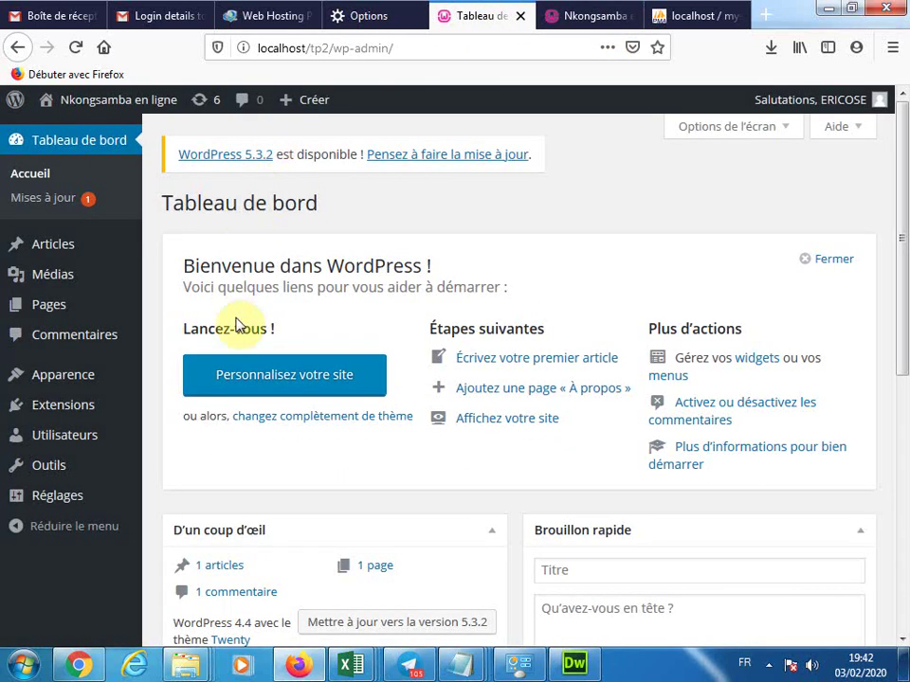
mouse_move(79, 407)
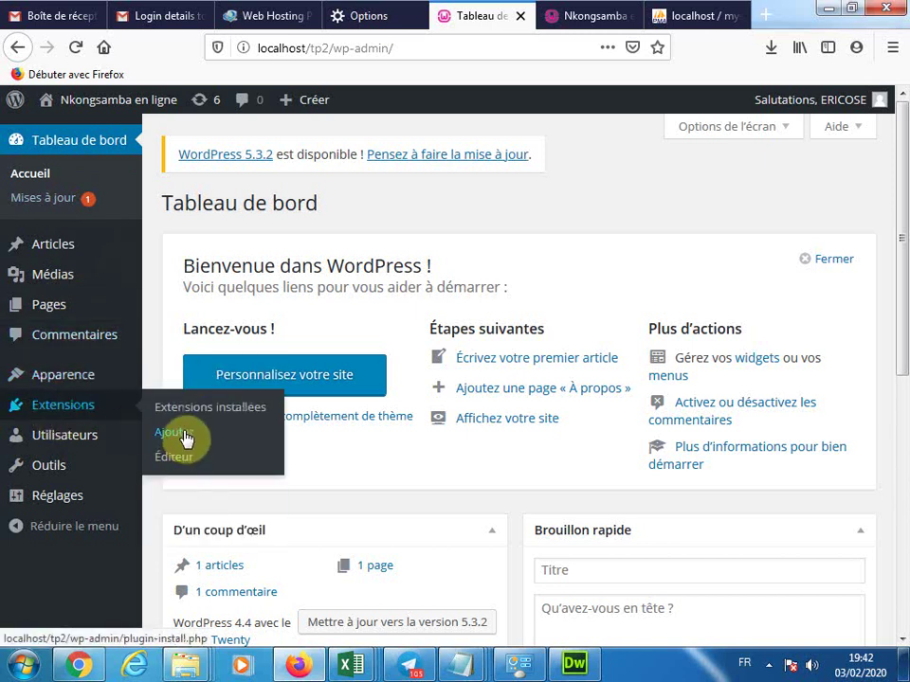
Go to Extensions > Ajouter and search the plugin directory for 'woocommerce'
click(185, 437)
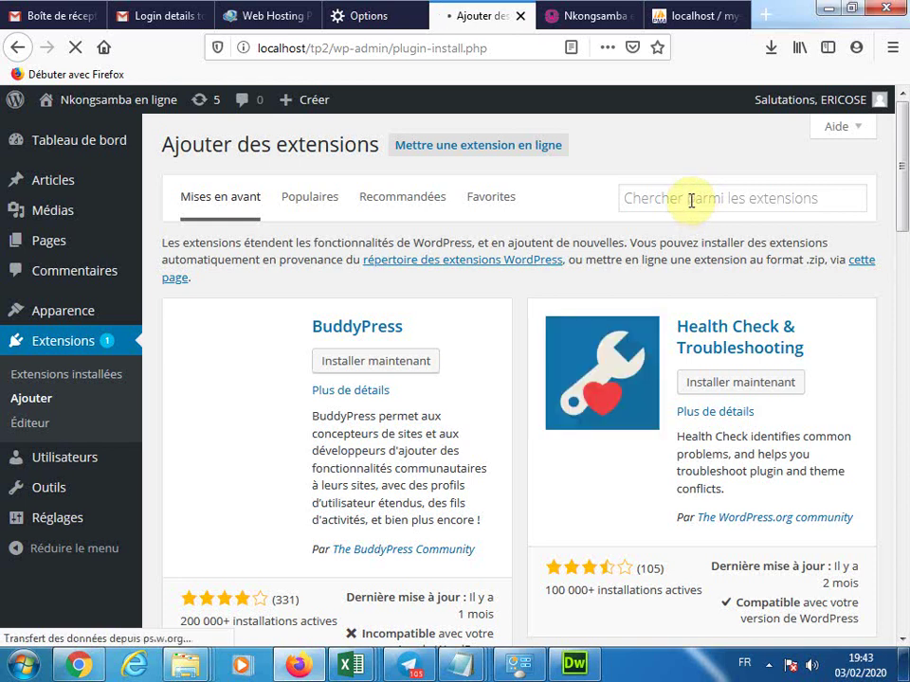
drag(905, 194, 903, 163)
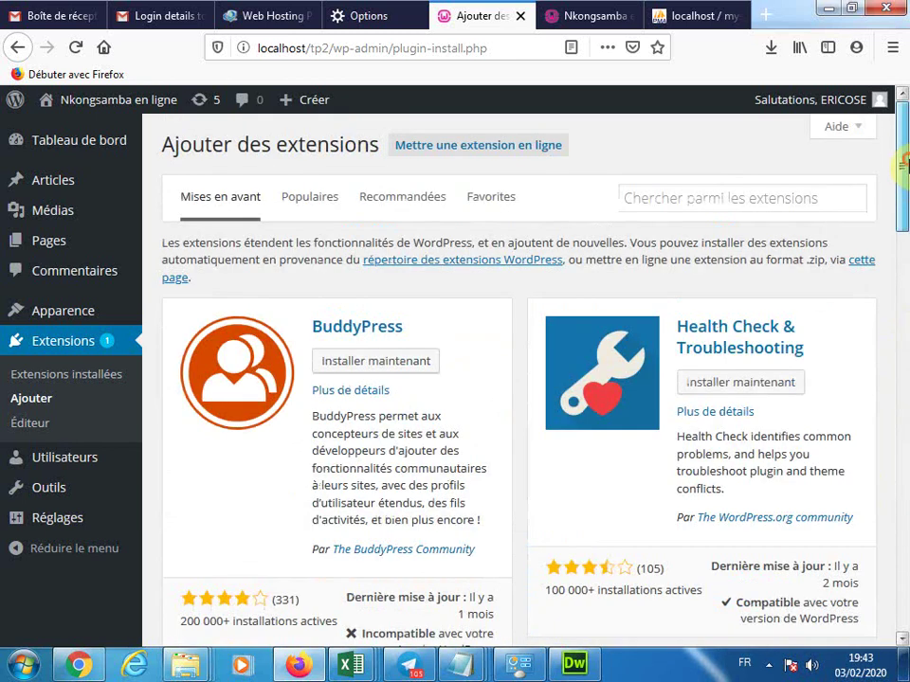
click(753, 198)
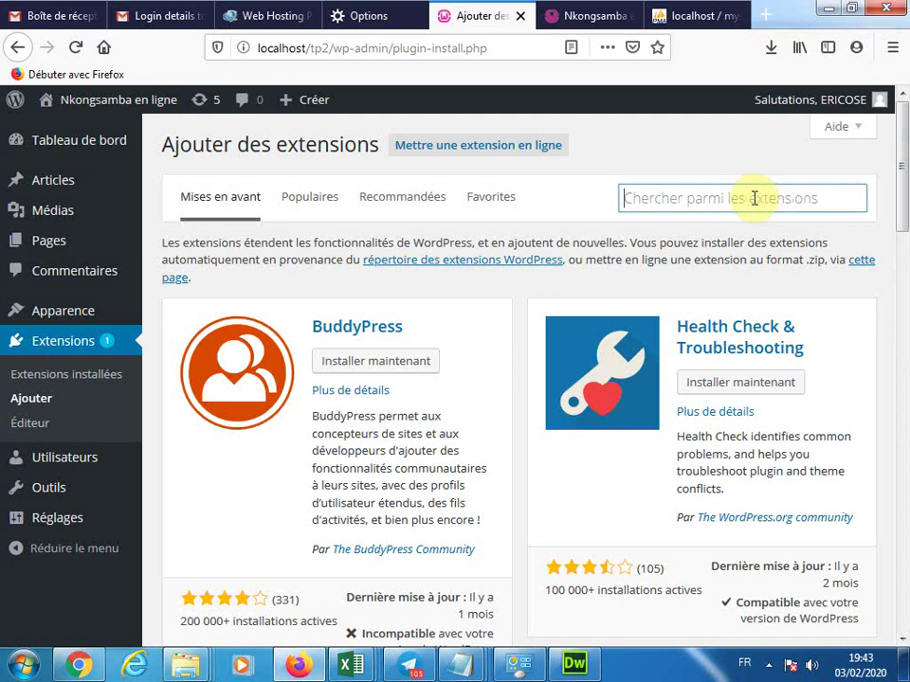
text(wooc)
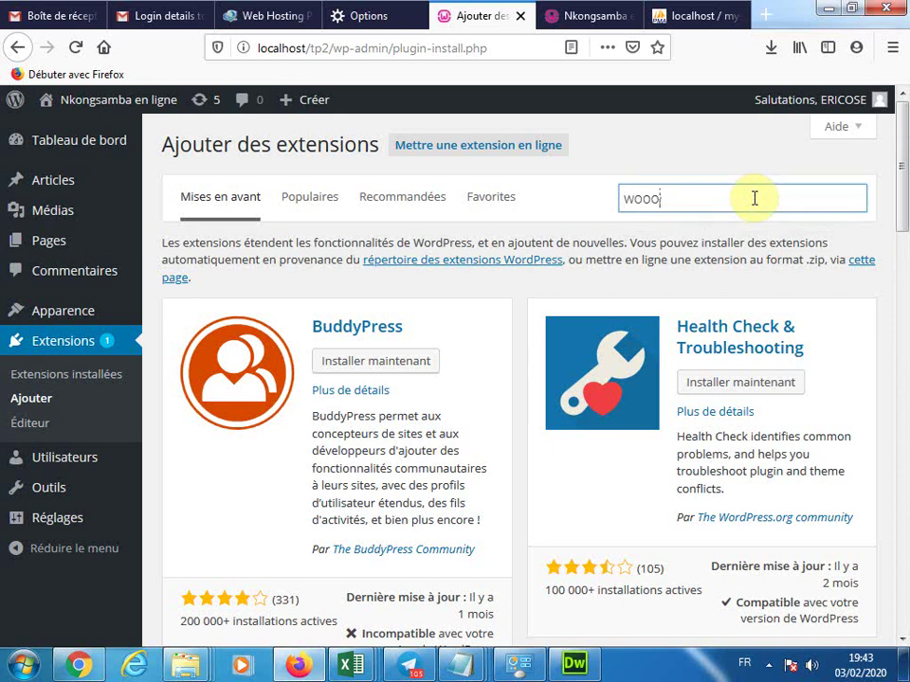
text(omm)
key(BackSpace)
key(BackSpace)
key(BackSpace)
text(où)
text(merce)
key(Return)
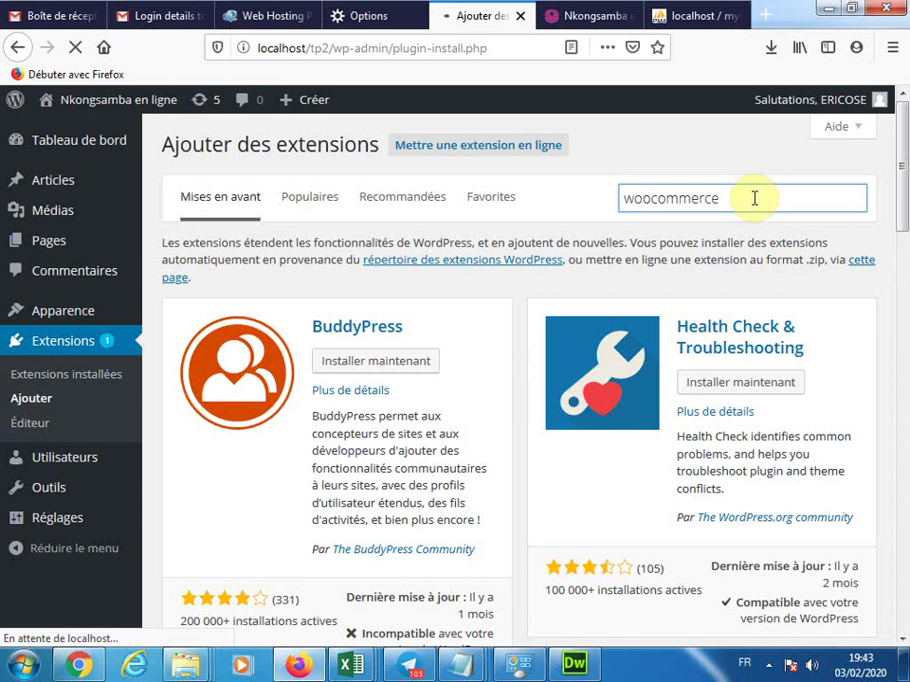
Google 'telecharger woocommerce' in the phpMyAdmin tab, then start installing WooCommerce from the plugin results
click(684, 17)
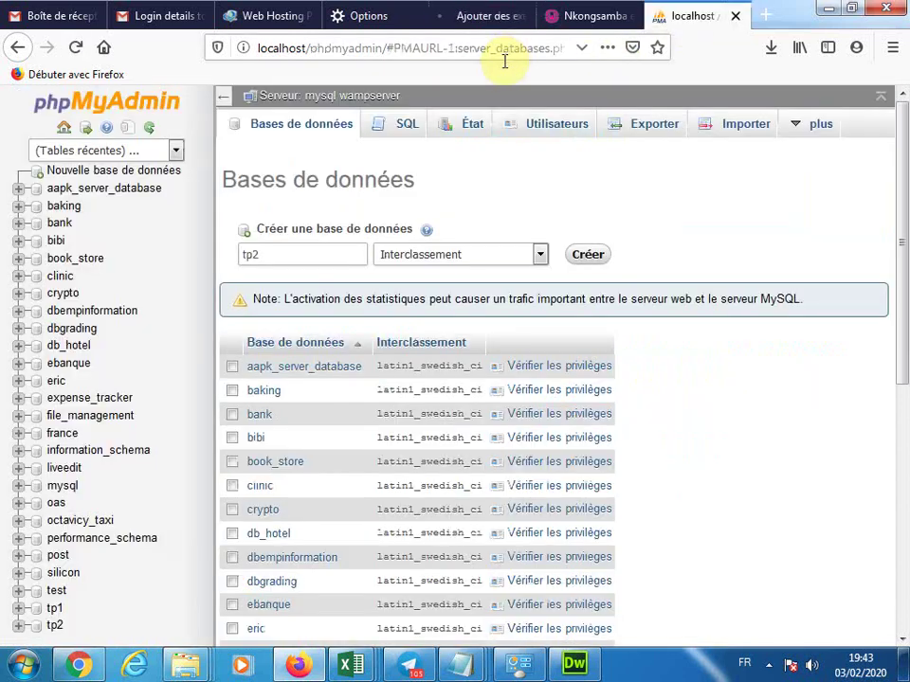
click(505, 47)
text(t)
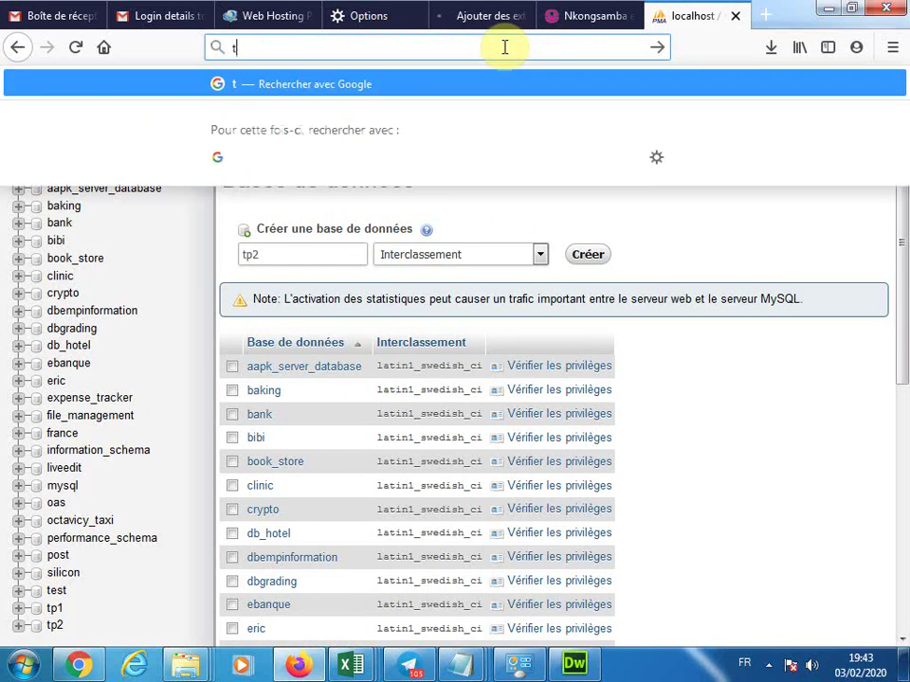
text(elecharger)
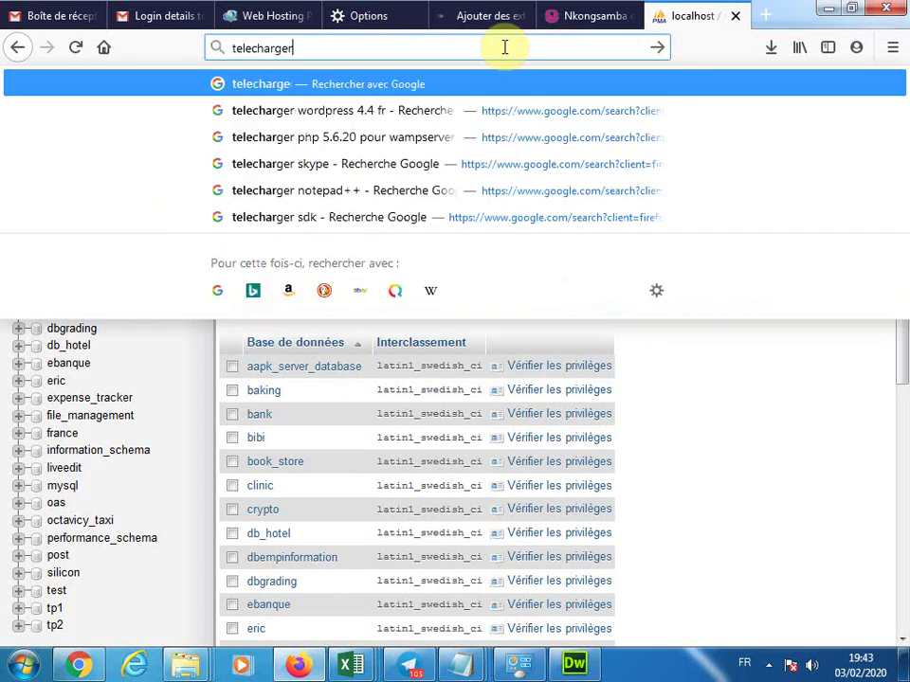
text( woocommerce)
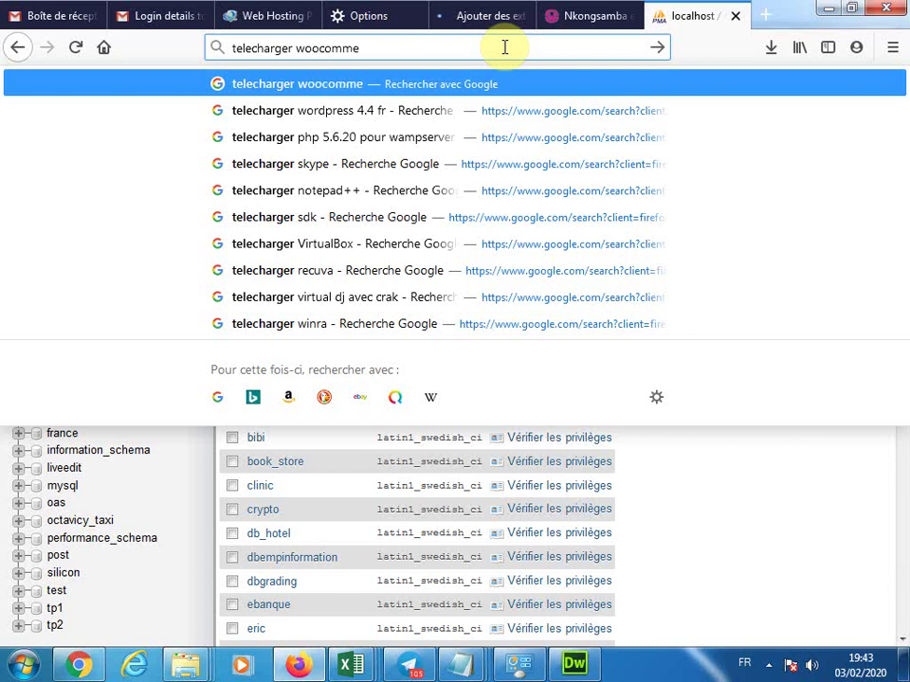
key(Return)
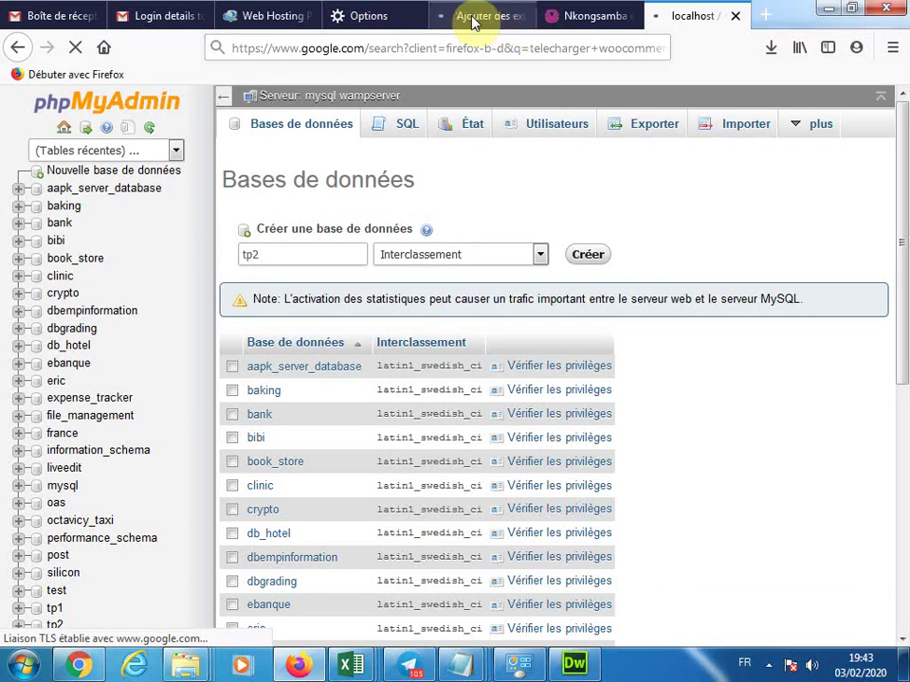
click(475, 20)
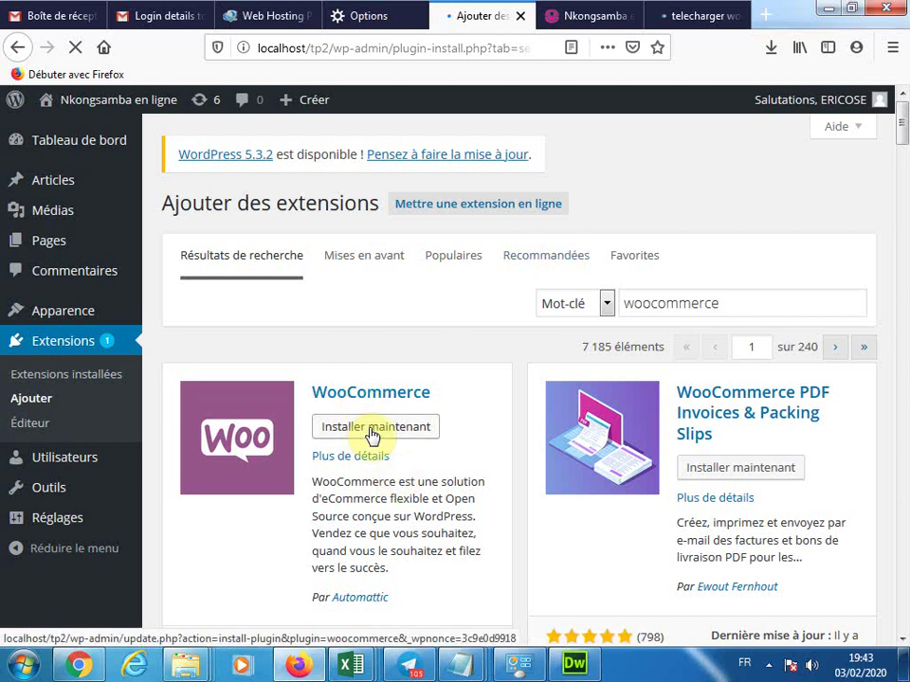
click(372, 428)
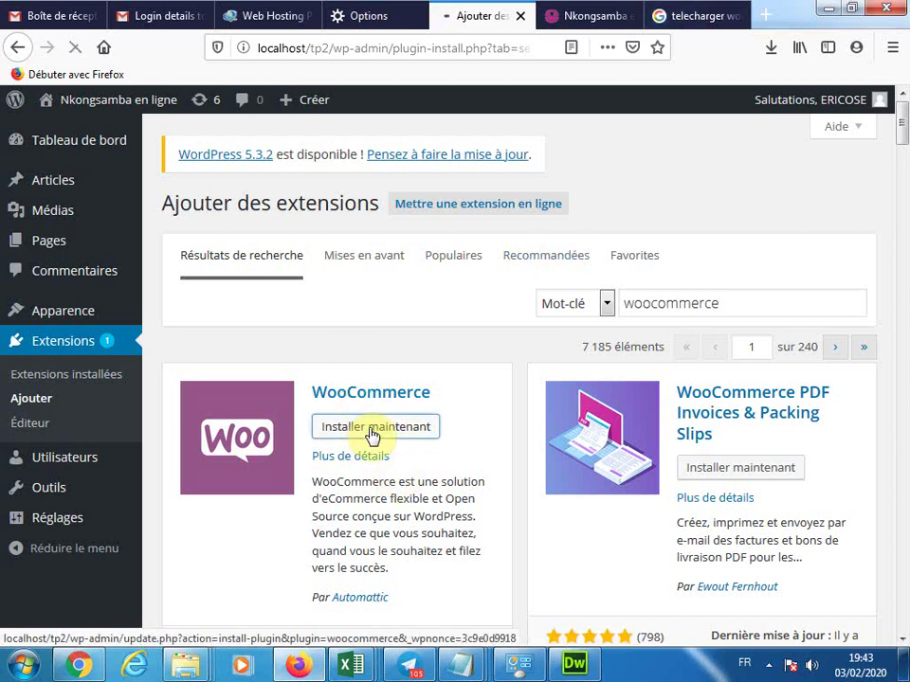